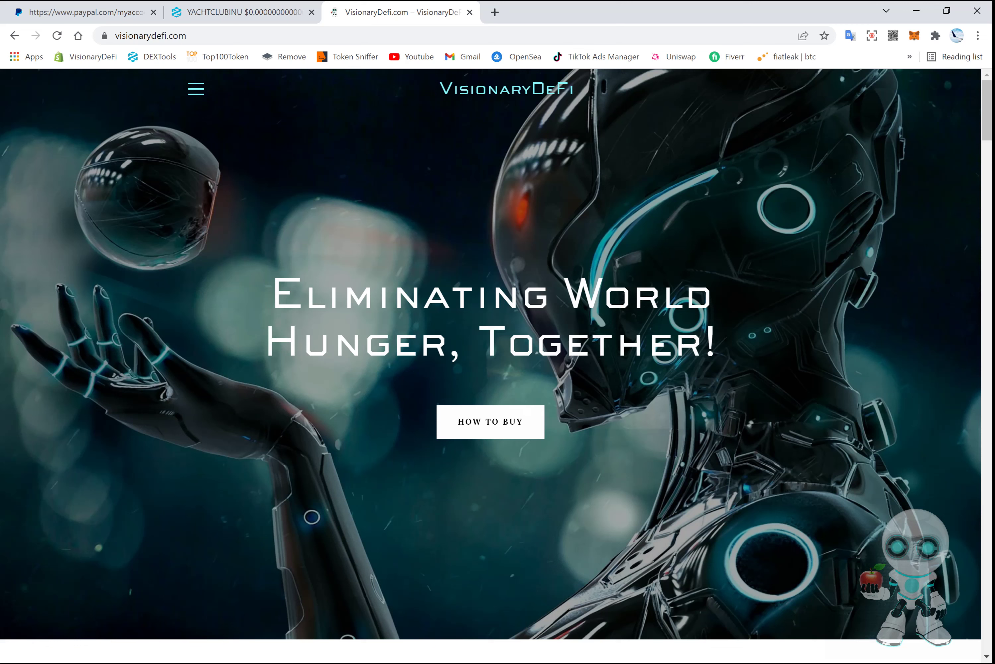
Switch to the YACHTCLUBINU pair on DEXTools and examine its 15-minute price chart.
{"action": "left_click", "coordinate": [218, 13]}
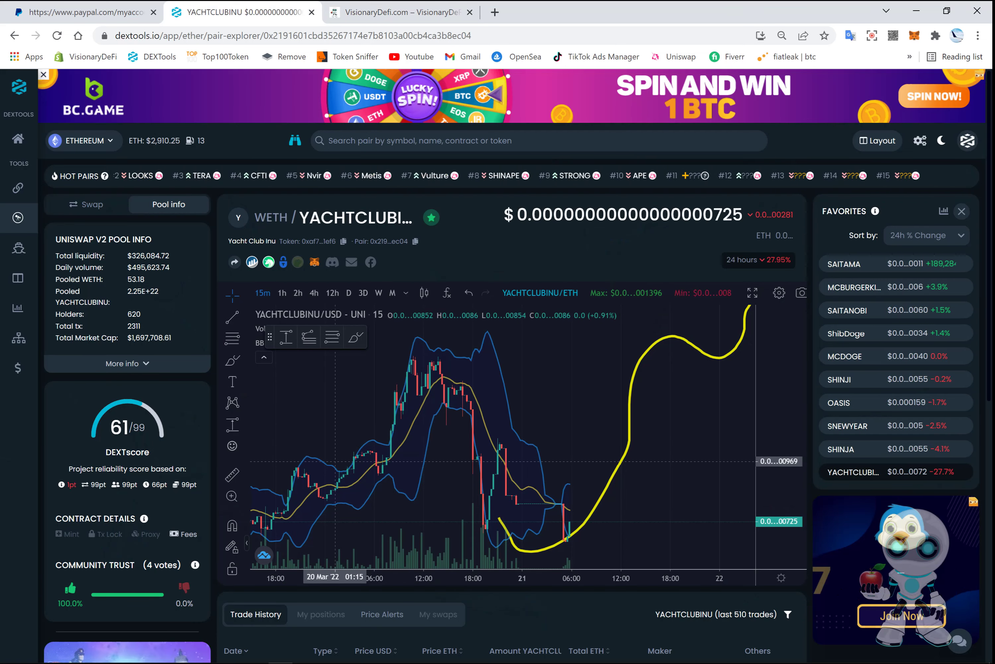
{"action": "left_click_drag", "start_coordinate": [335, 461], "coordinate": [422, 462]}
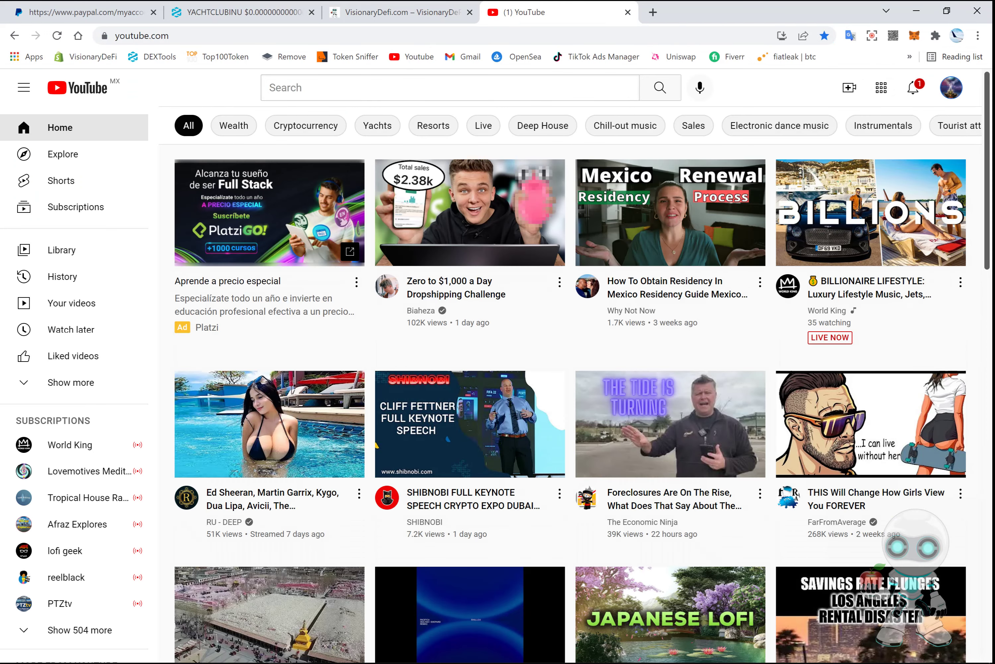
Switch the signed-in YouTube account to the VisionaryDeFi channel.
{"action": "left_click", "coordinate": [951, 88]}
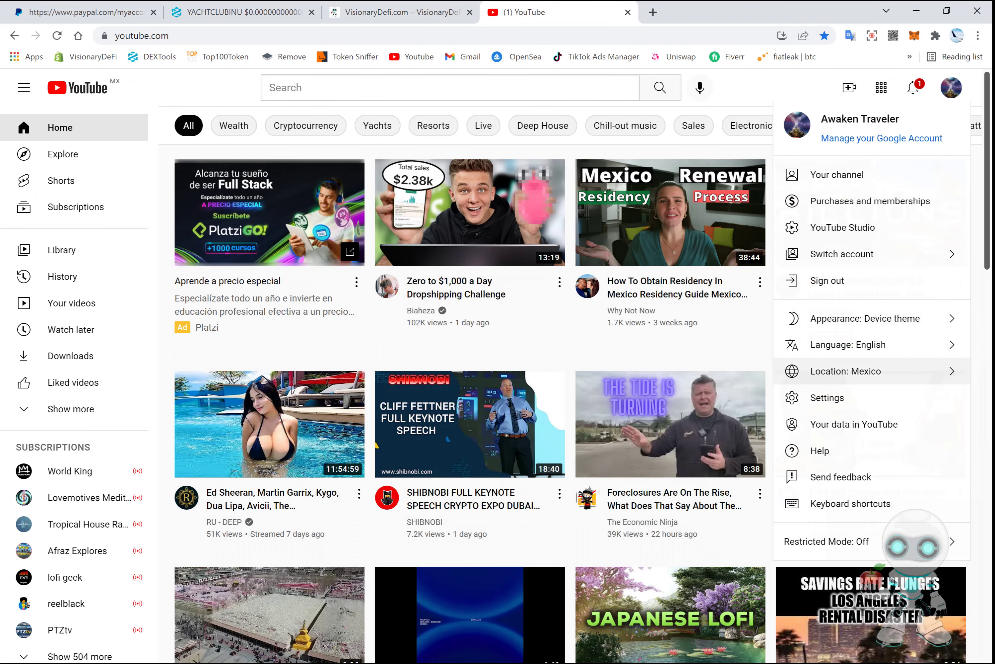
{"action": "left_click", "coordinate": [842, 254]}
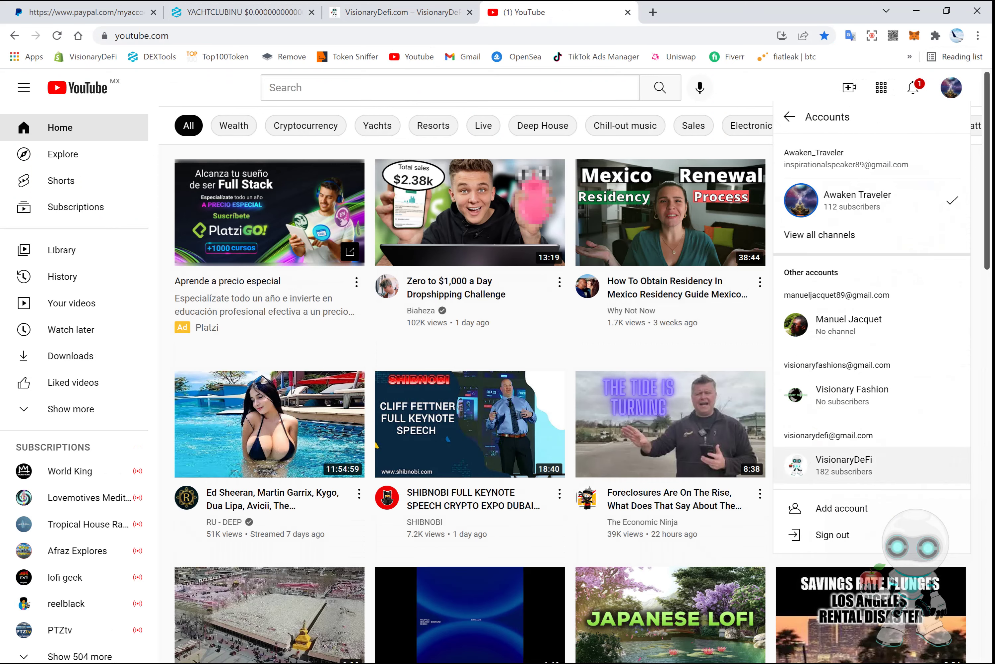
{"action": "left_click", "coordinate": [844, 465]}
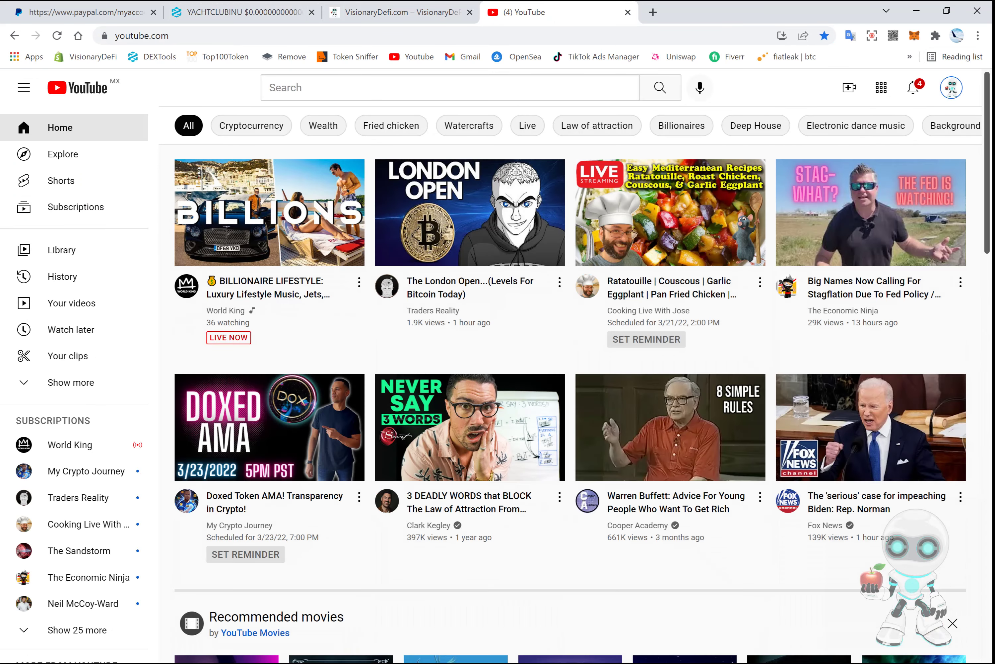
Open the channel's video "YACHT CLUB INU CRUSHING ZEROES" and skip ahead to about 2:40.
{"action": "left_click", "coordinate": [952, 87]}
{"action": "left_click", "coordinate": [839, 175]}
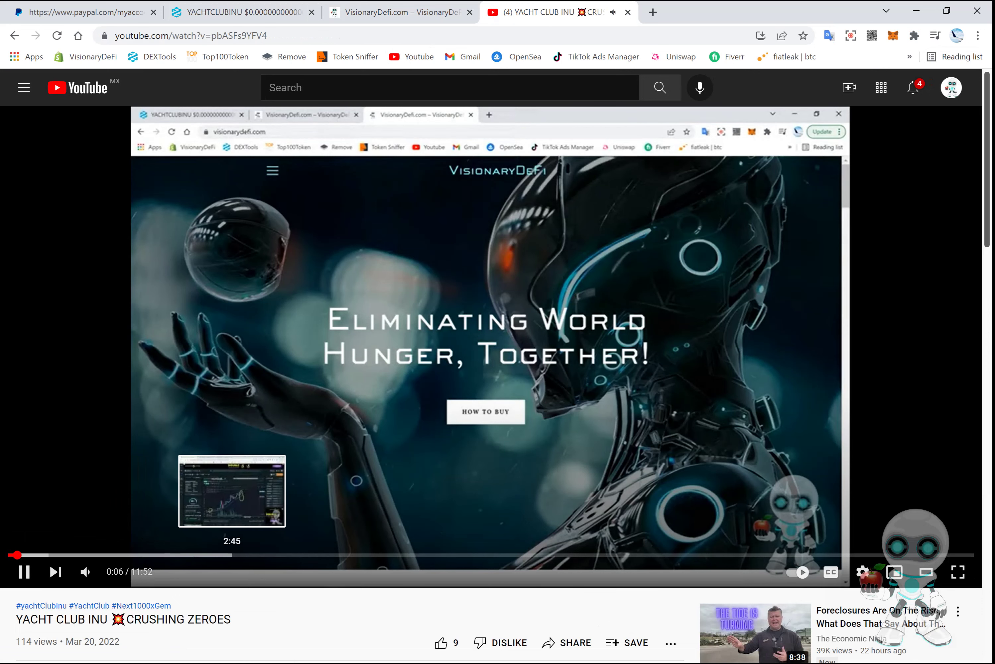
{"action": "left_click", "coordinate": [226, 554]}
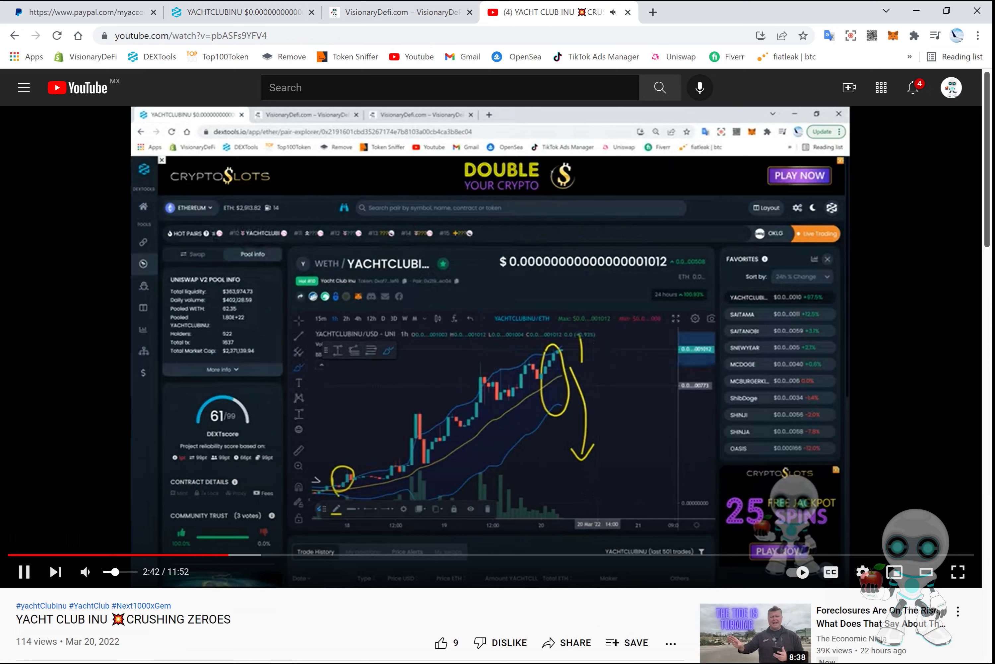
Adjust the video's playback volume to slightly above the middle level.
{"action": "left_click_drag", "start_coordinate": [115, 572], "coordinate": [124, 571]}
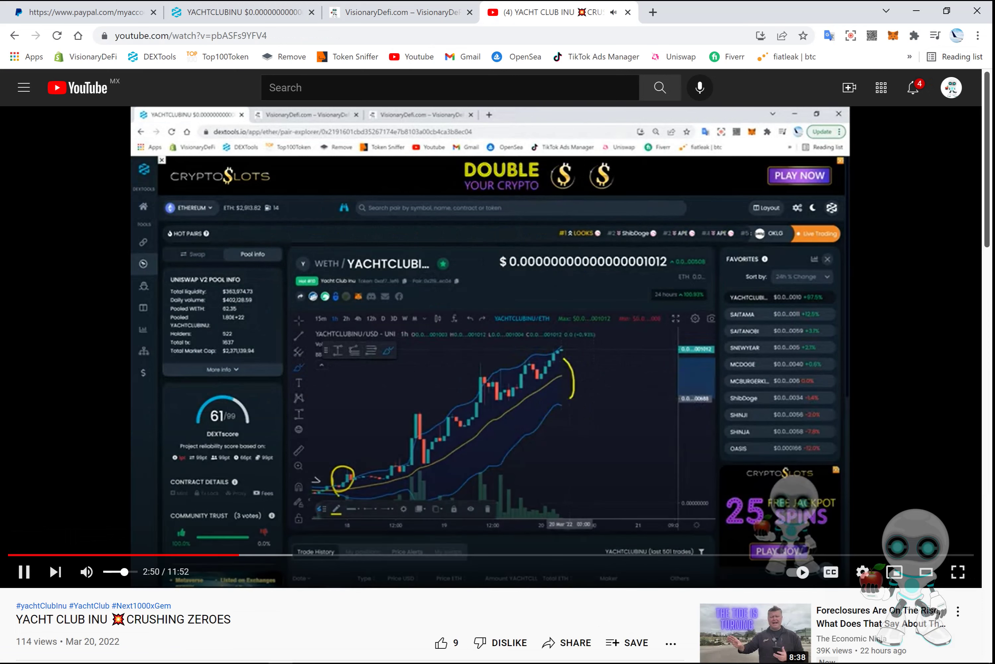
{"action": "left_click_drag", "start_coordinate": [124, 572], "coordinate": [117, 572]}
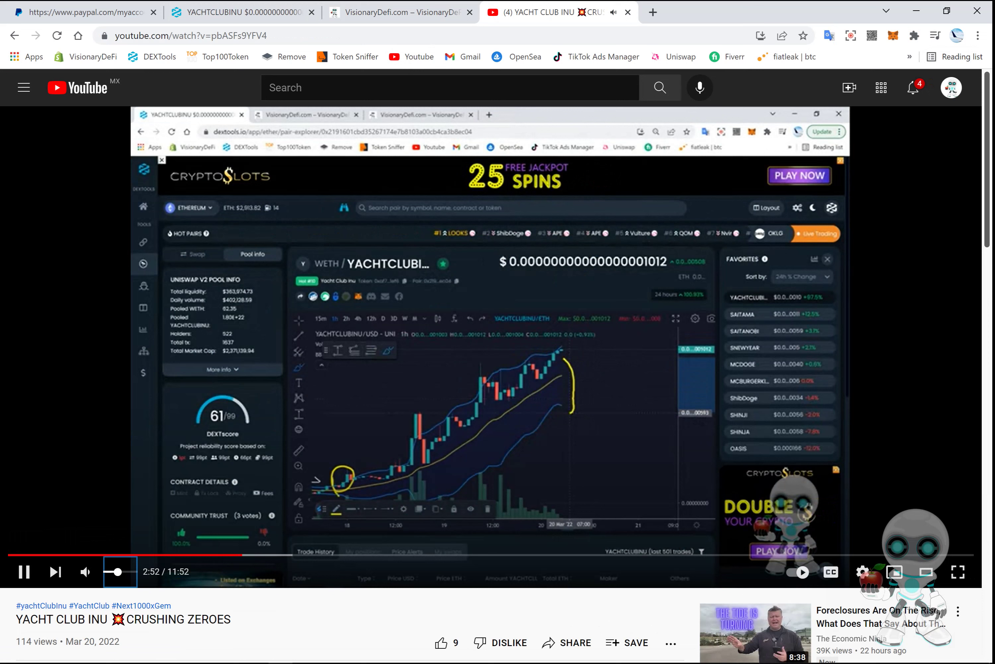
{"action": "key", "text": "Up"}
{"action": "key", "text": "Up"}
{"action": "key", "text": "Up"}
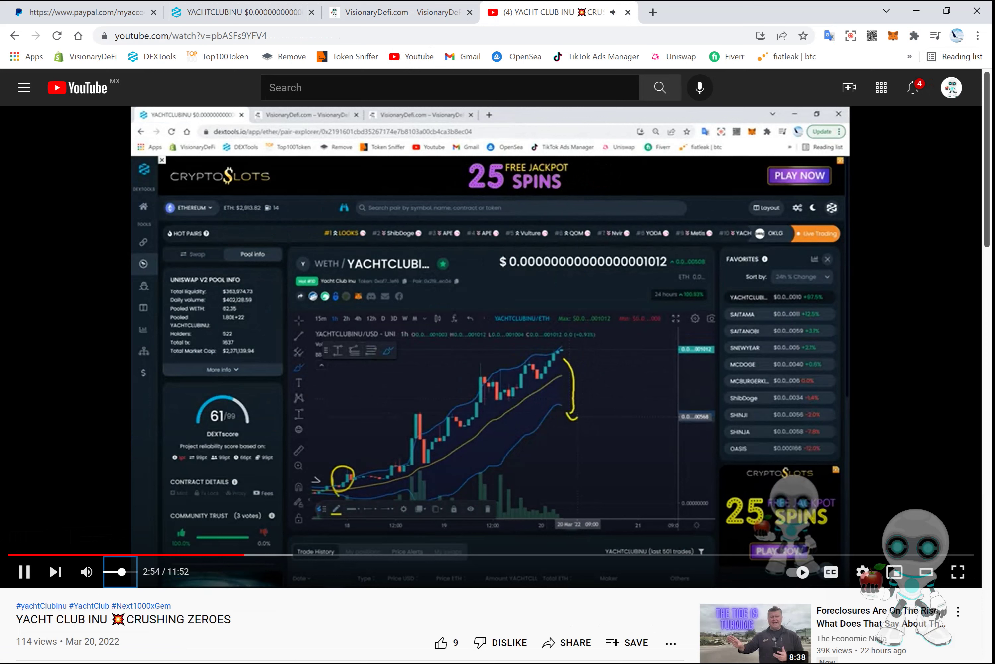
Rewind the video to 2:30, watch the chart prediction and pause playback at 3:29.
{"action": "key", "text": "space"}
{"action": "key", "text": "Left"}
{"action": "key", "text": "Left"}
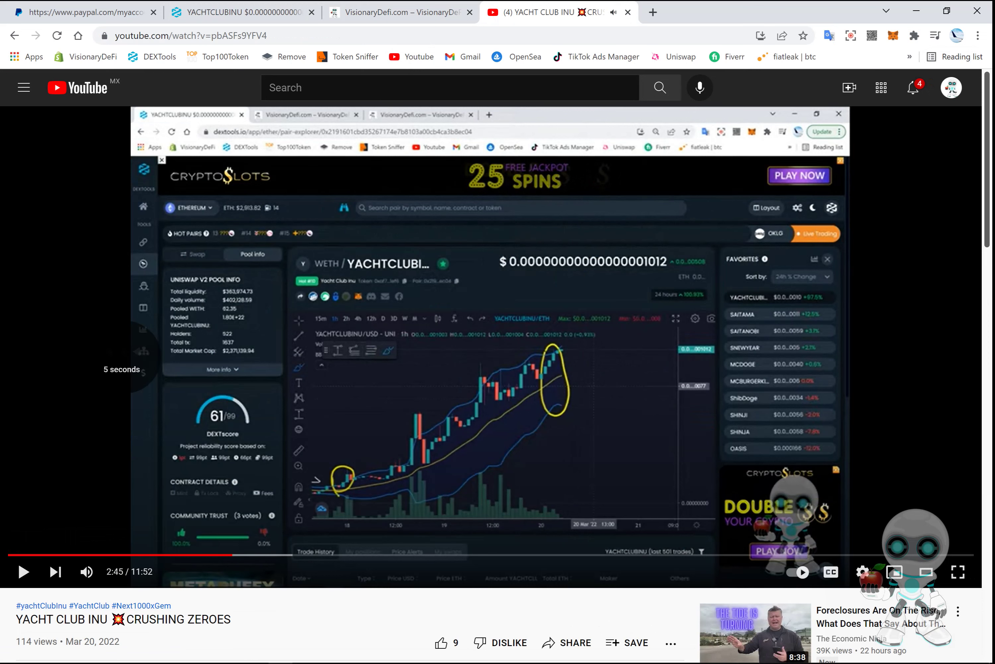
{"action": "key", "text": "Left"}
{"action": "key", "text": "Left"}
{"action": "key", "text": "Left"}
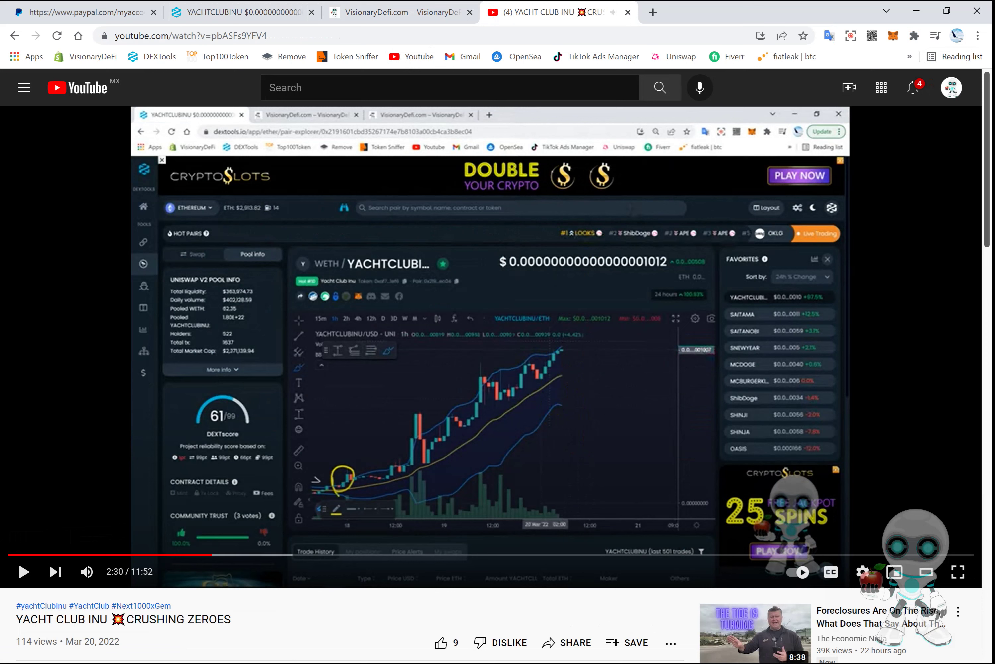
{"action": "key", "text": "k"}
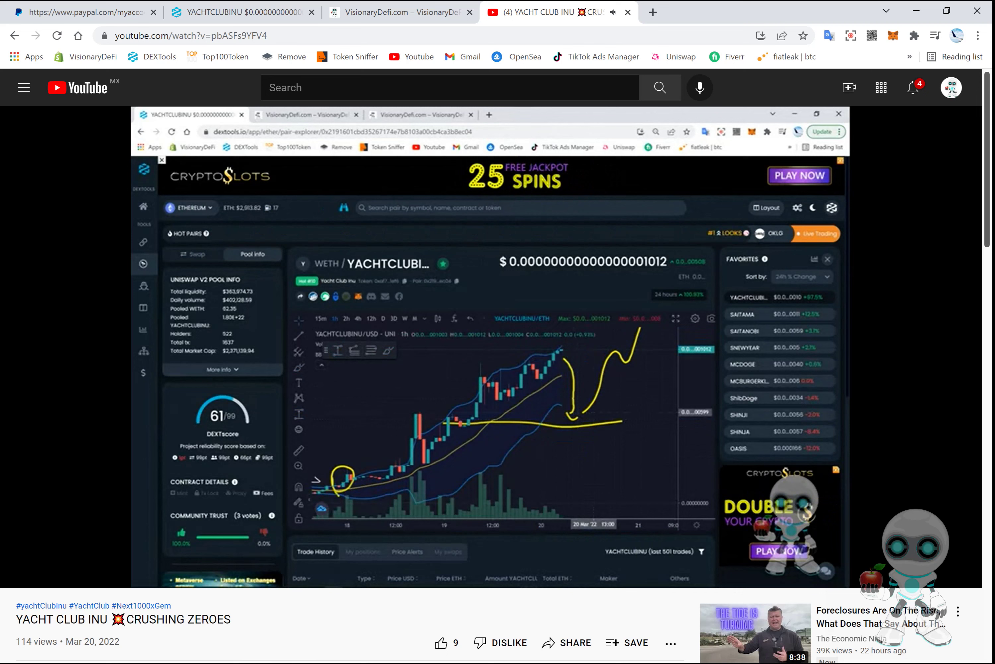
{"action": "left_click", "coordinate": [23, 571]}
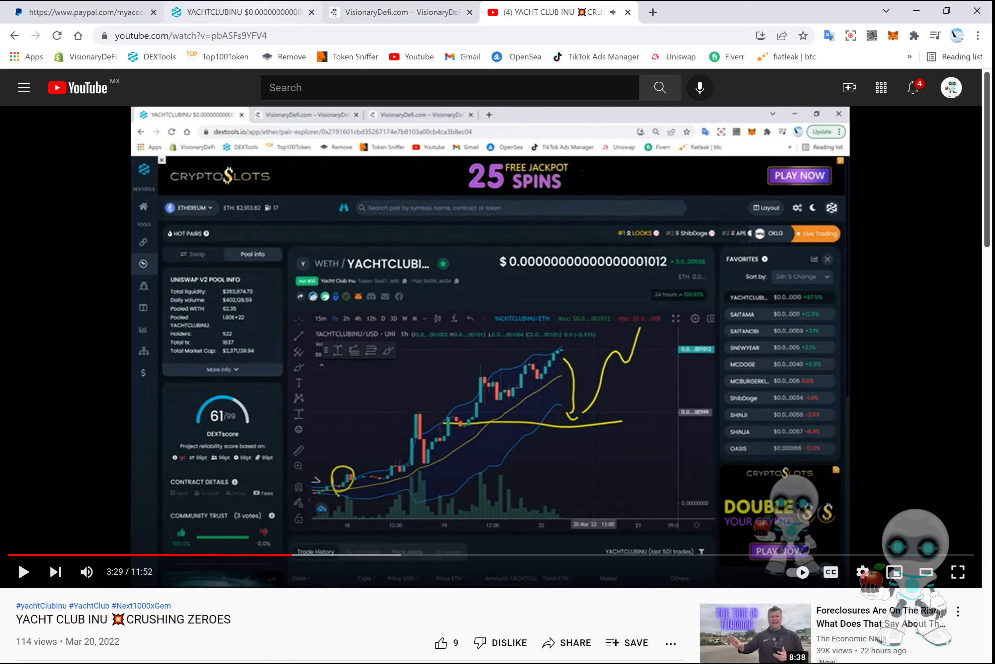
Return to the DEXTools chart and start measuring the price range from the 20 March peak down to the low.
{"action": "left_click", "coordinate": [251, 12]}
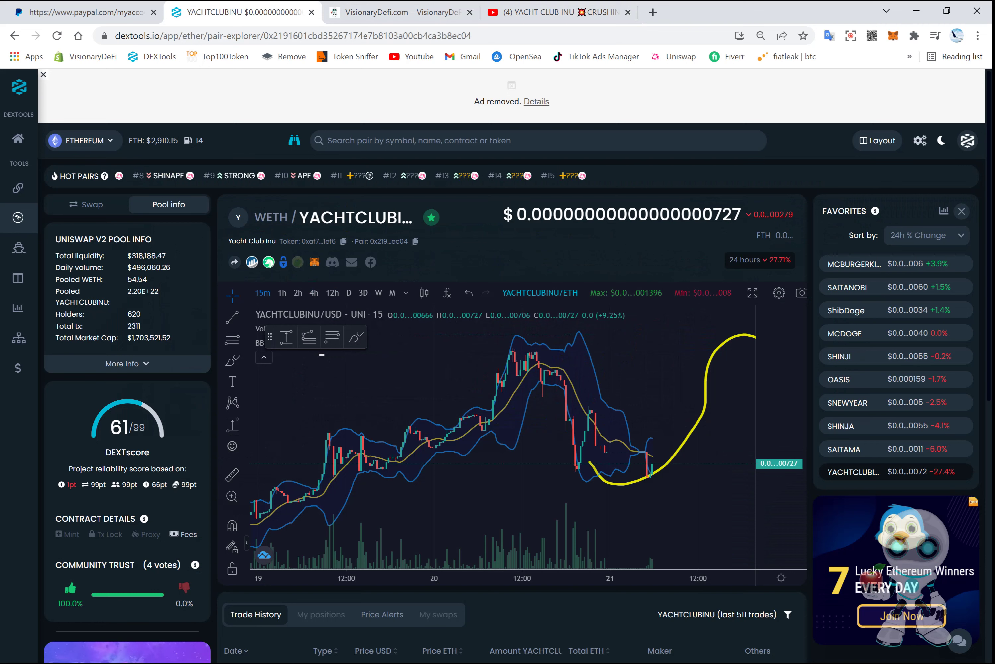
{"action": "left_click", "coordinate": [286, 337]}
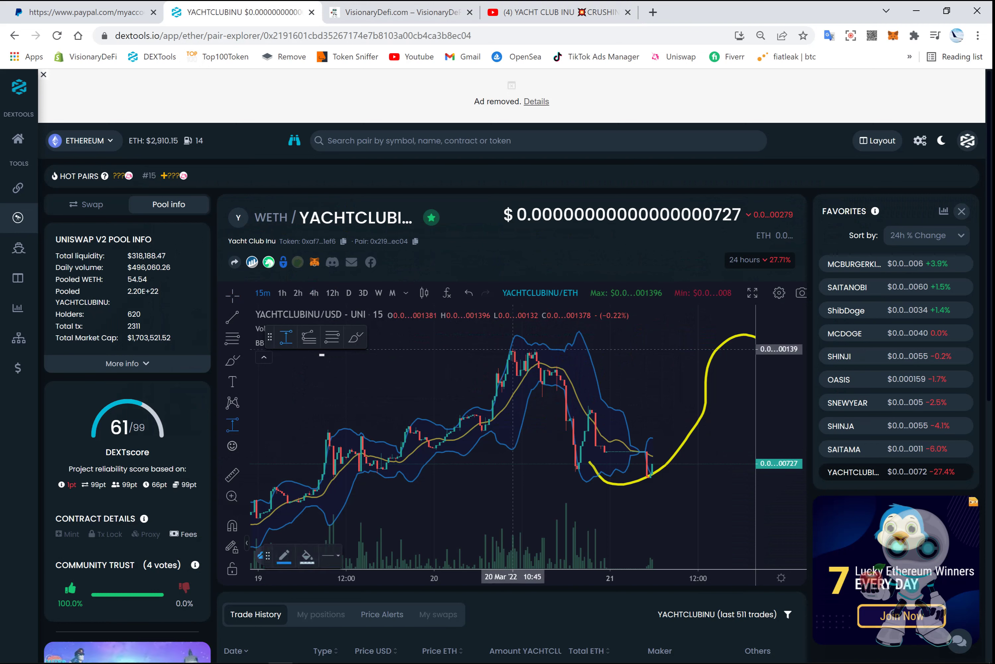
{"action": "left_click", "coordinate": [512, 349]}
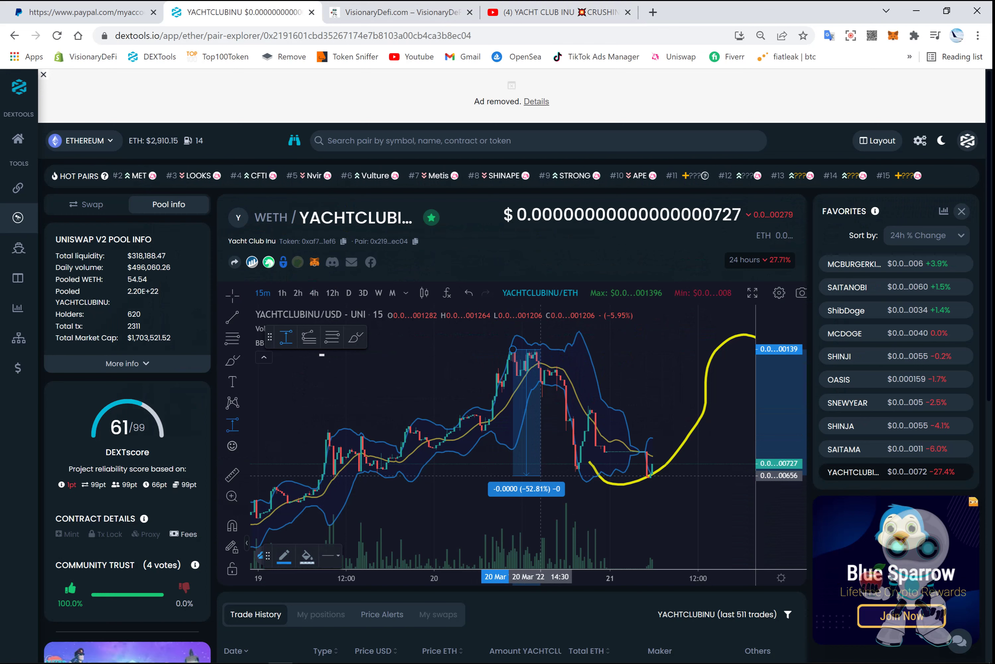
{"action": "scroll", "coordinate": [540, 475], "scroll_direction": "right", "scroll_amount": 1}
{"action": "scroll", "coordinate": [542, 476], "scroll_direction": "right", "scroll_amount": 3}
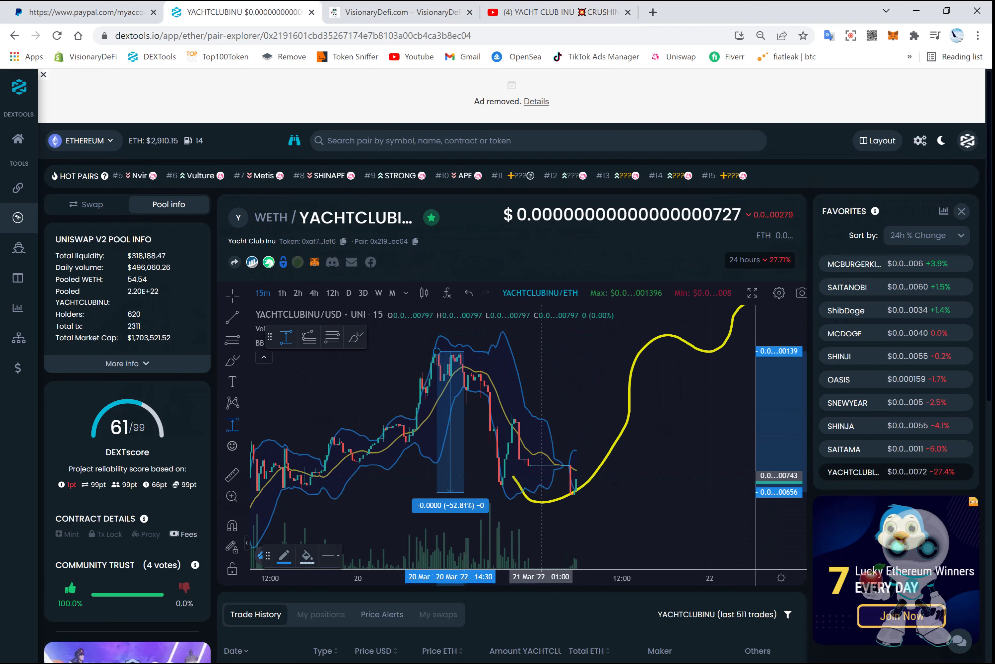
Go back to the YouTube video, play it briefly from 3:29 and pause it at 3:32.
{"action": "left_click", "coordinate": [557, 12]}
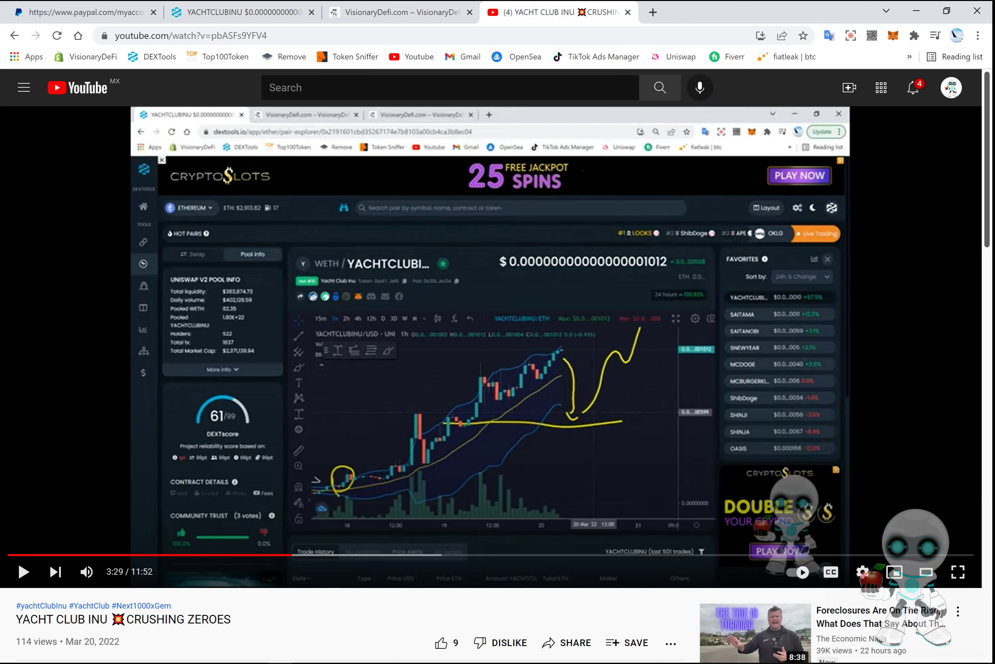
{"action": "key", "text": "space"}
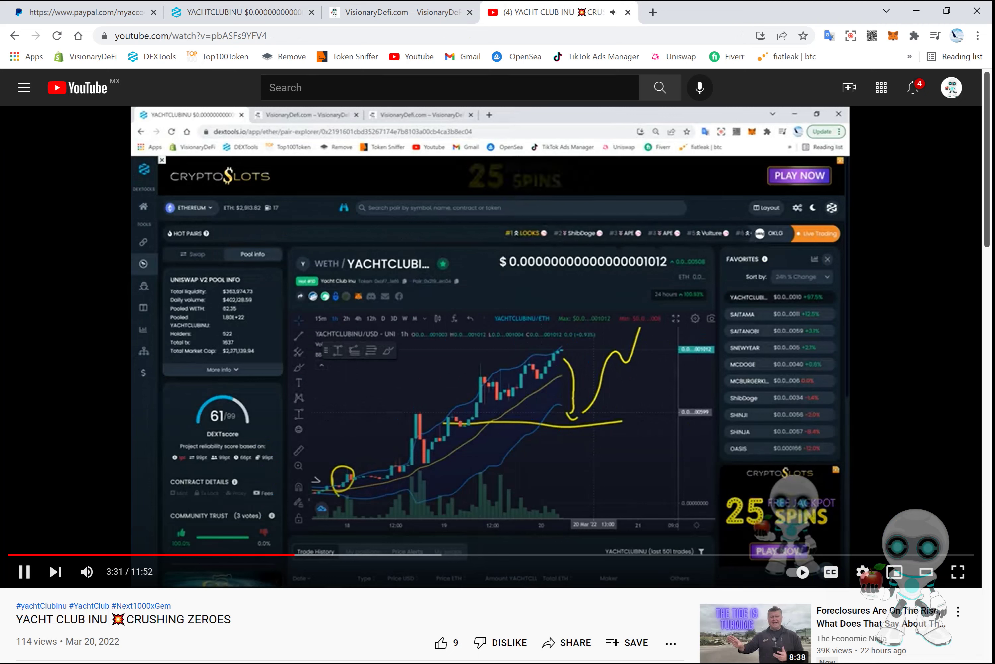
{"action": "left_click", "coordinate": [24, 572]}
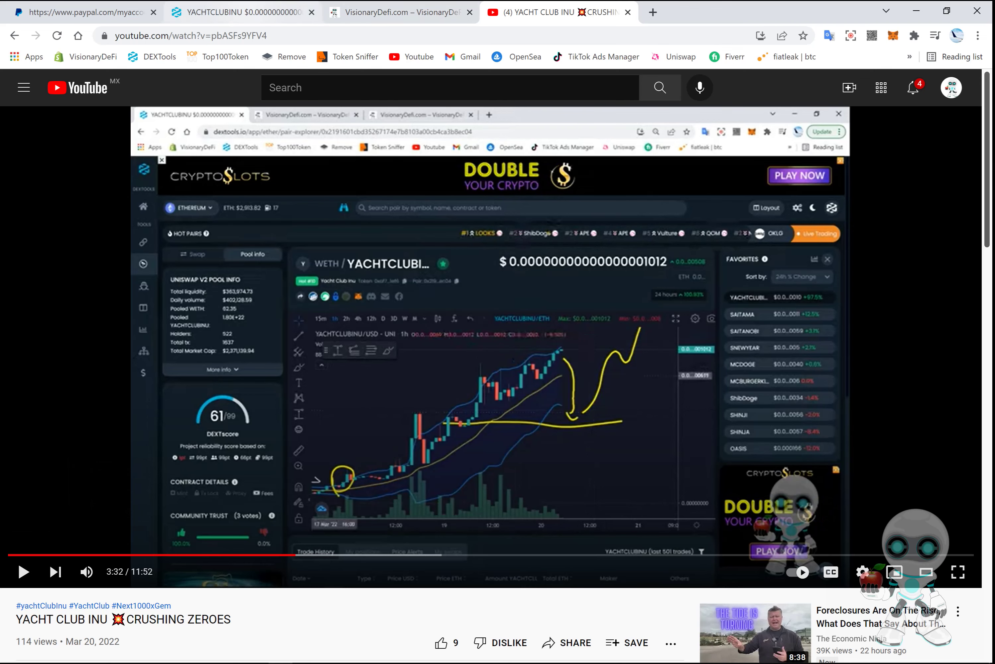
Finish the price range measurement on the DEXTools chart near the 21 March low and delete it.
{"action": "left_click", "coordinate": [252, 13]}
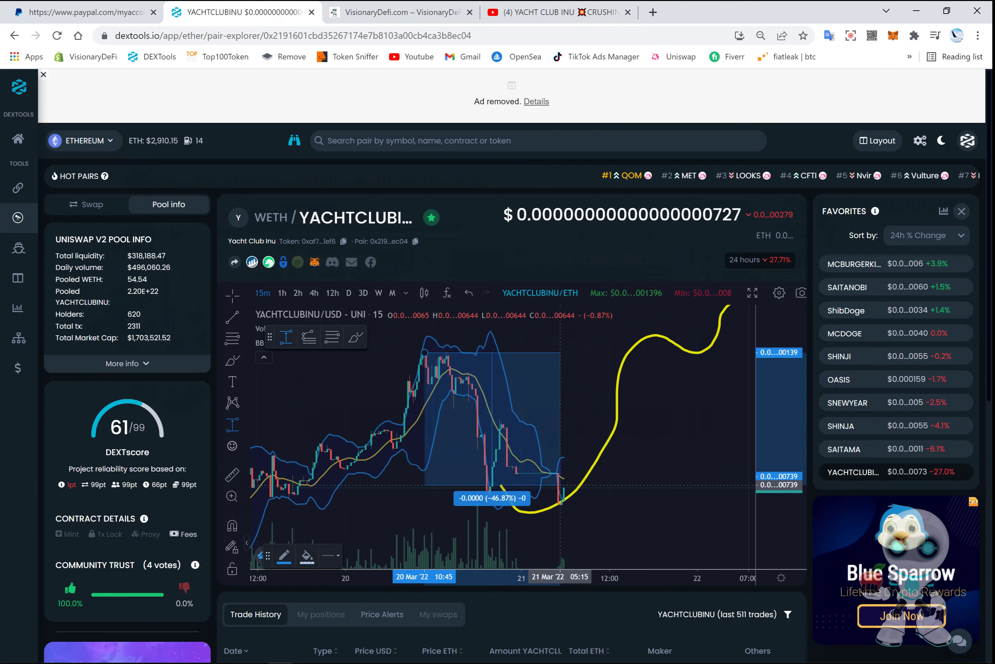
{"action": "left_click", "coordinate": [546, 496]}
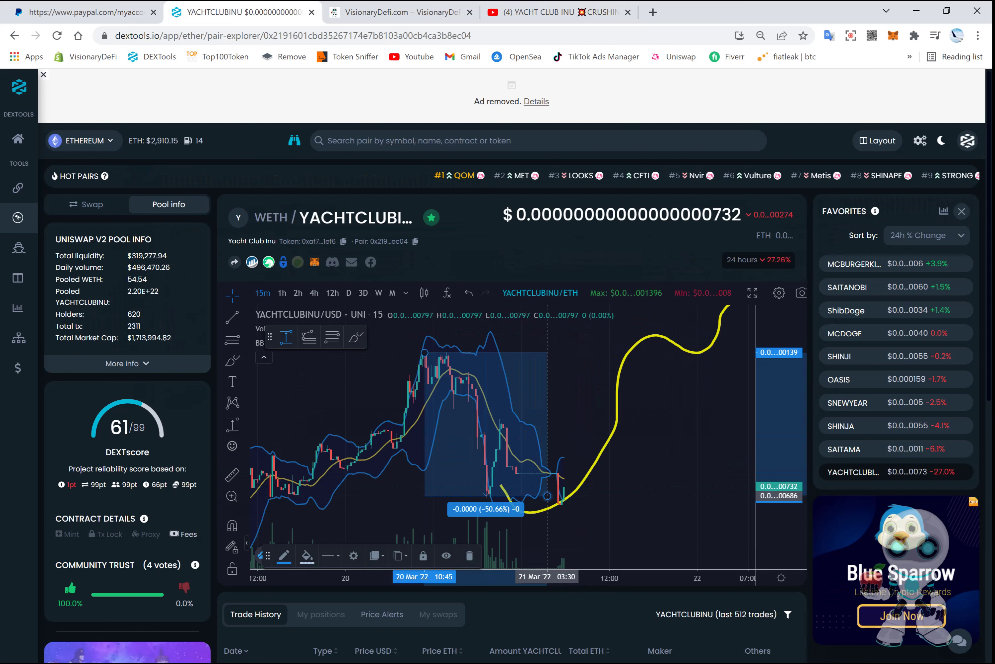
{"action": "left_click", "coordinate": [469, 555]}
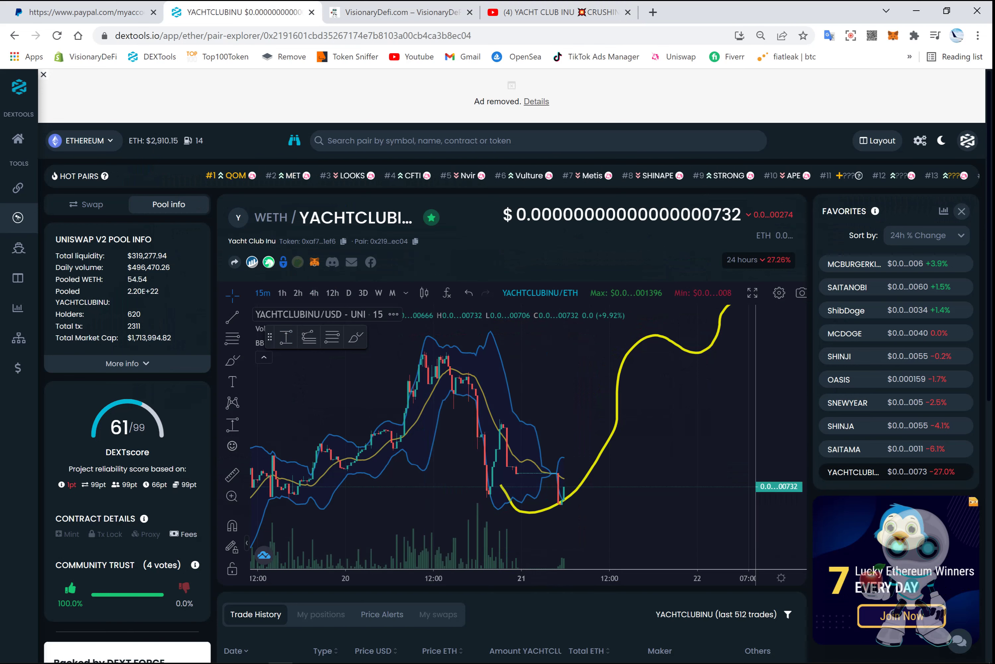
Set the Brush colour to white and draw a roughly horizontal support line beneath the recent lows.
{"action": "left_click", "coordinate": [355, 338]}
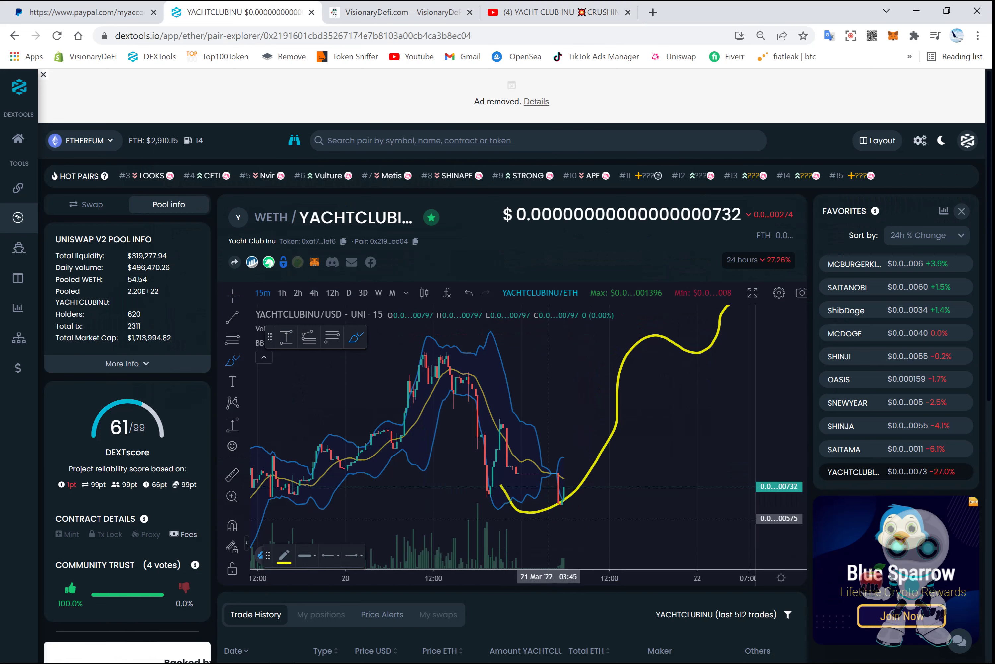
{"action": "left_click", "coordinate": [284, 556]}
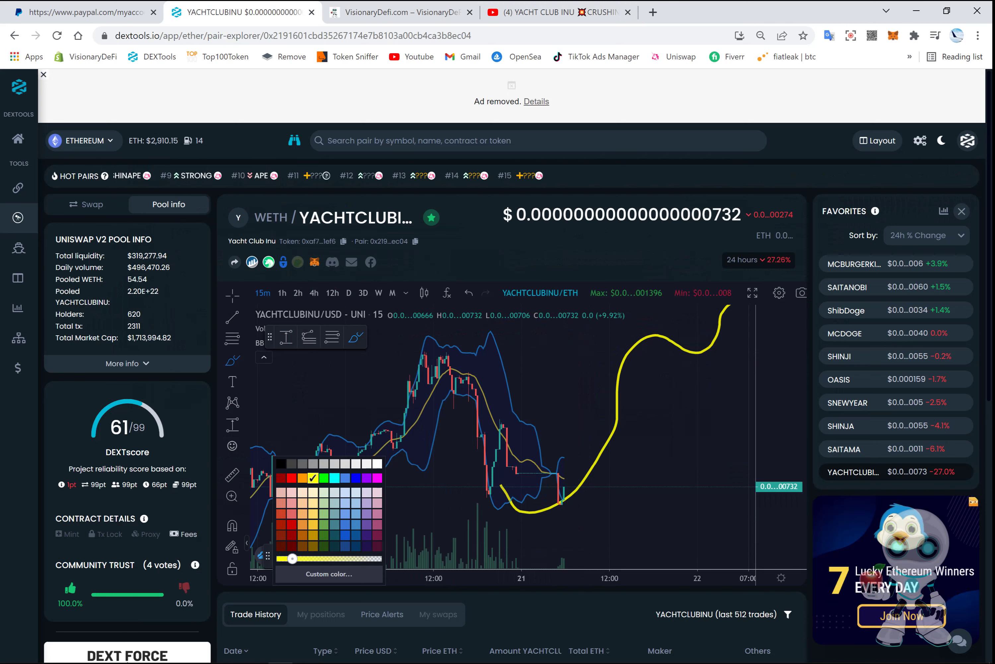
{"action": "left_click", "coordinate": [377, 464]}
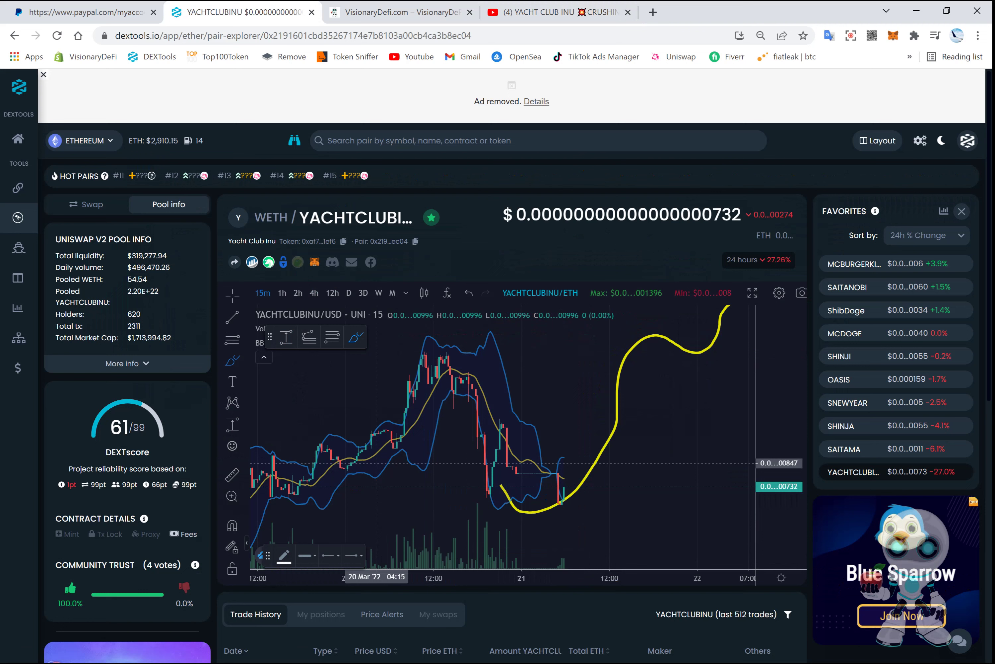
{"action": "left_click_drag", "start_coordinate": [609, 506], "coordinate": [476, 510]}
Circle the latest candles in white with the Brush and draw an arrow pointing at them.
{"action": "mouse_move", "coordinate": [562, 480]}
{"action": "left_mouse_down"}
{"action": "mouse_move", "coordinate": [548, 481]}
{"action": "mouse_move", "coordinate": [557, 514]}
{"action": "mouse_move", "coordinate": [548, 484]}
{"action": "left_mouse_up"}
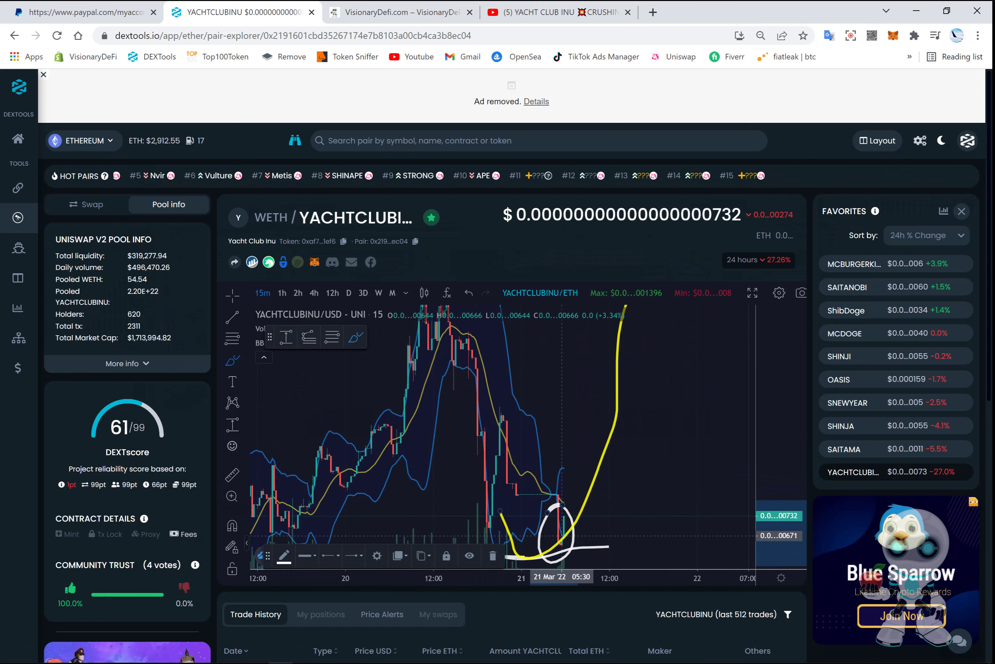
{"action": "mouse_move", "coordinate": [652, 463]}
{"action": "left_mouse_down"}
{"action": "mouse_move", "coordinate": [575, 510]}
{"action": "mouse_move", "coordinate": [575, 497]}
{"action": "mouse_move", "coordinate": [610, 519]}
{"action": "left_mouse_up"}
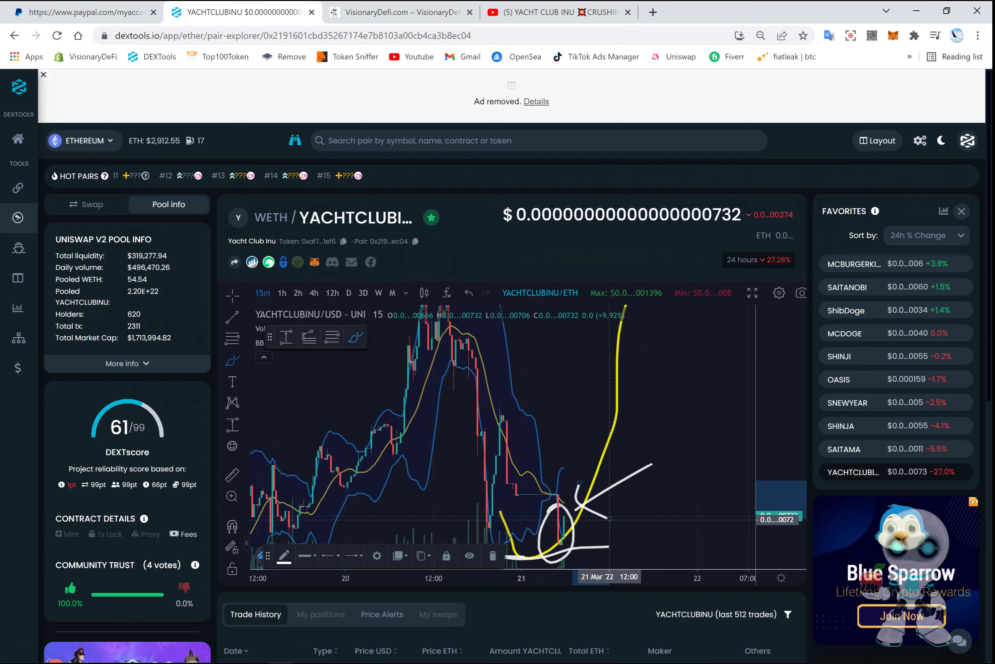
Undo the white arrow and circle, keeping only the support line.
{"action": "key", "text": "ctrl+z"}
{"action": "key", "text": "ctrl+z"}
{"action": "key", "text": "ctrl+z"}
{"action": "key", "text": "ctrl+z"}
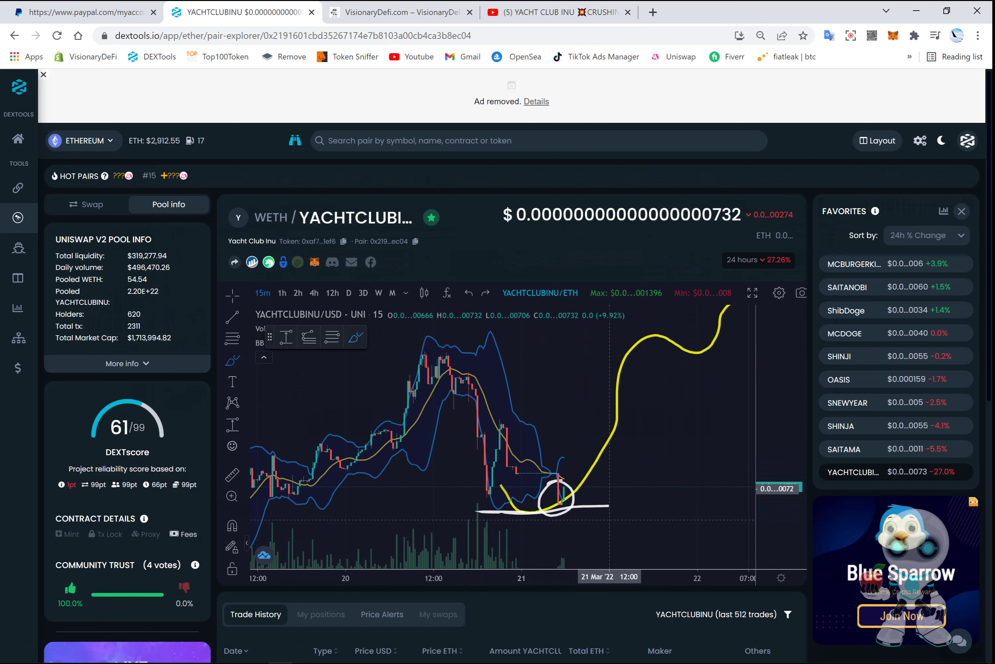
{"action": "key", "text": "ctrl+z"}
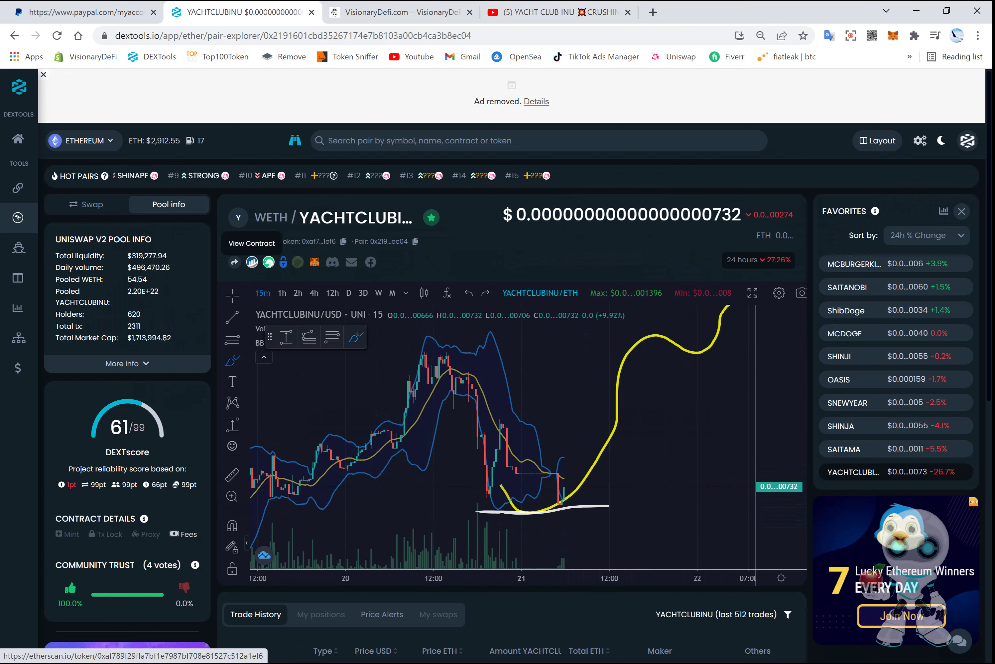
Open the Yacht Club Inu token contract on Etherscan separately and copy its contract address.
{"action": "right_click", "coordinate": [252, 262]}
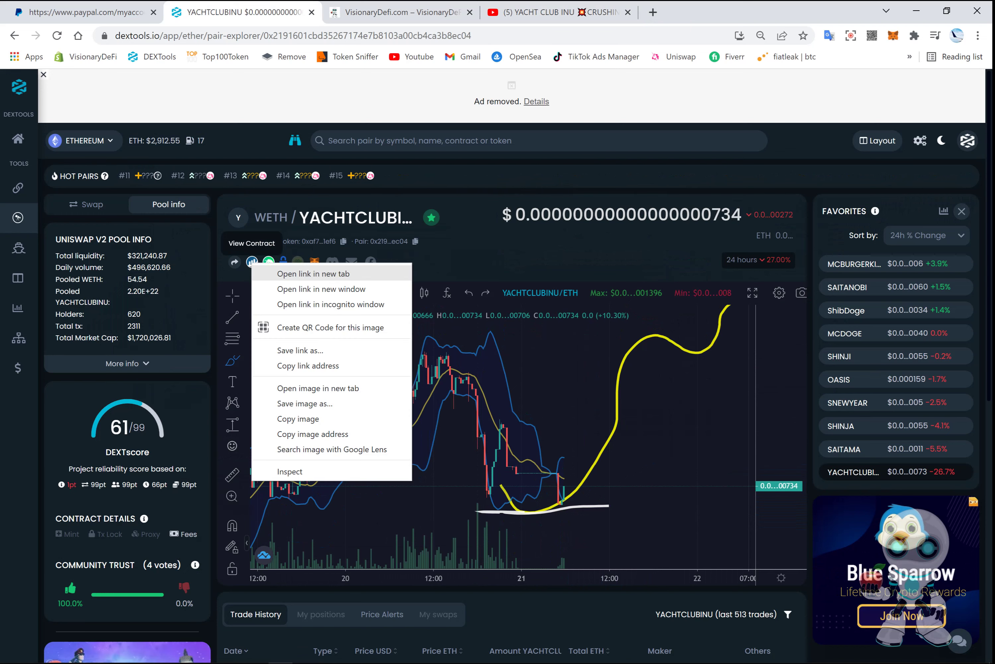
{"action": "left_click", "coordinate": [280, 273]}
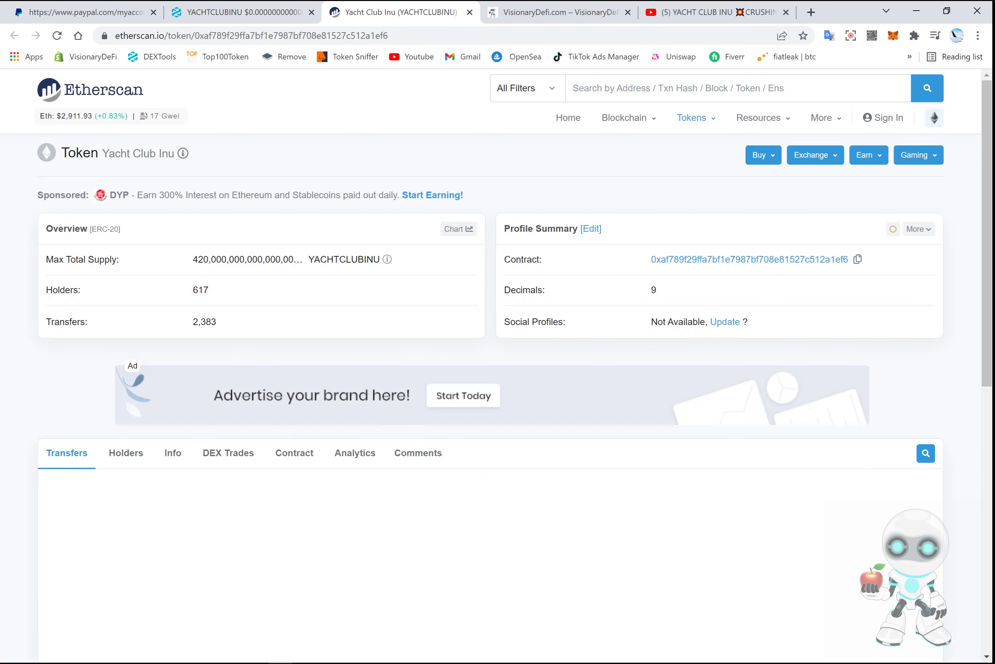
{"action": "left_click", "coordinate": [858, 259]}
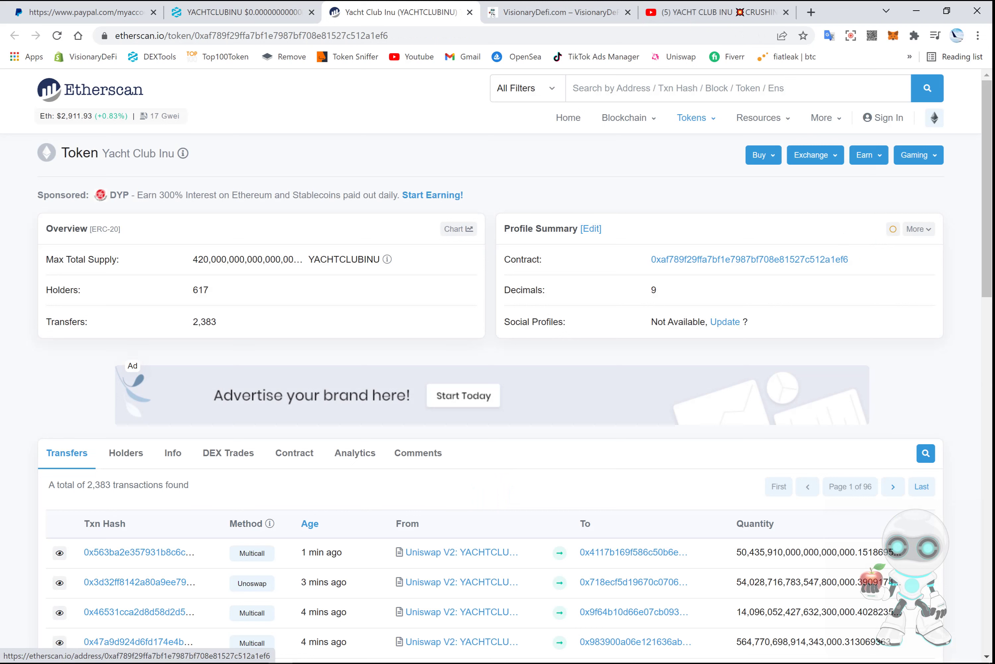
Highlight the current gas price in the Etherscan page header.
{"action": "left_click_drag", "start_coordinate": [181, 116], "coordinate": [148, 116]}
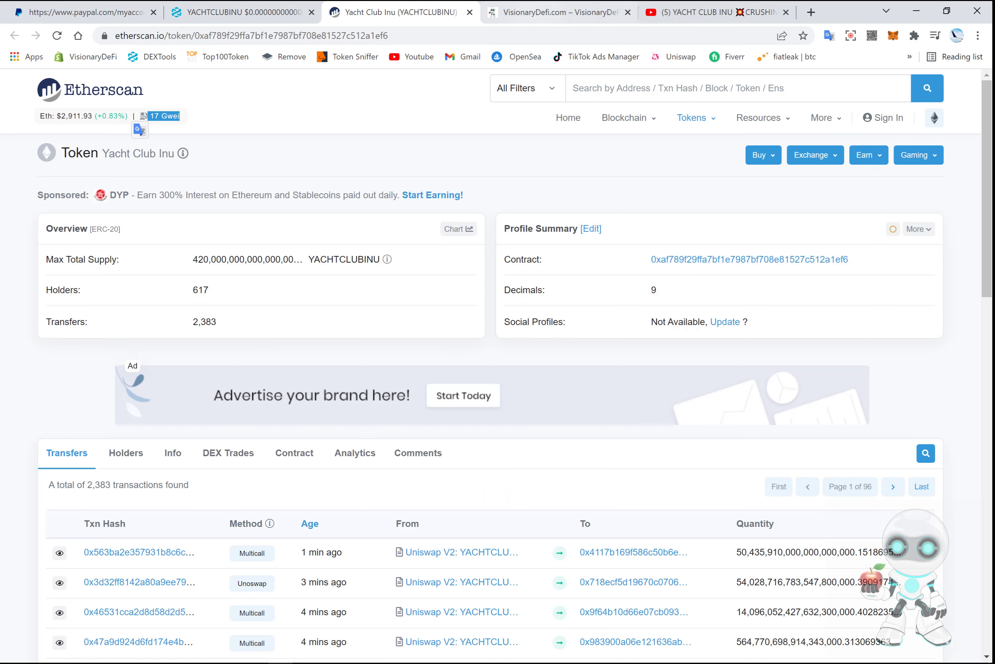
Open the Uniswap swap app separately and connect the wallet through WalletConnect.
{"action": "left_click", "coordinate": [810, 12]}
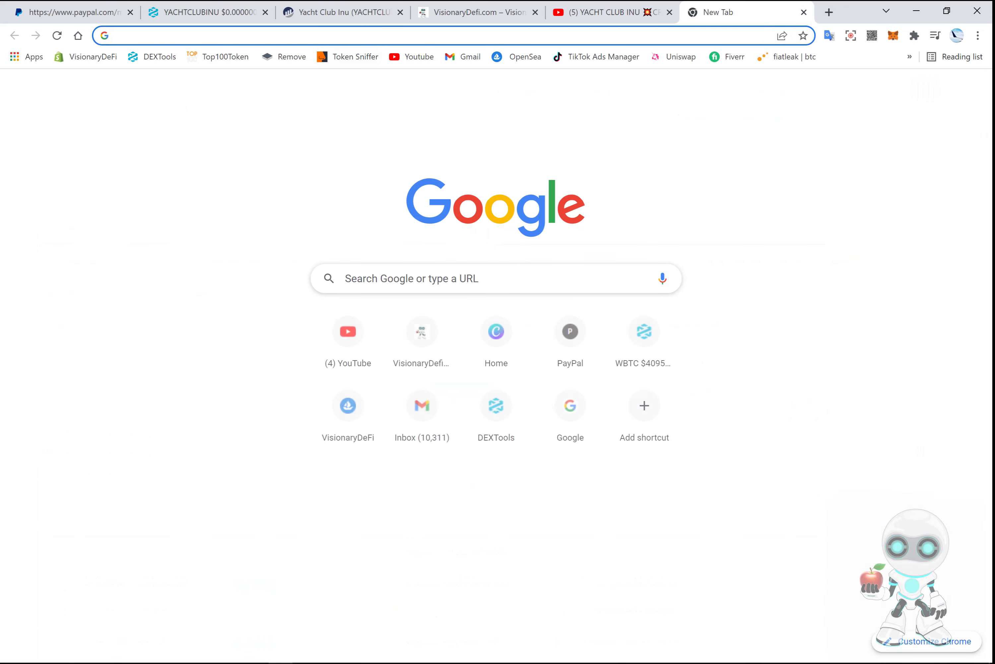
{"action": "type", "text": "uni"}
{"action": "key", "text": "Return"}
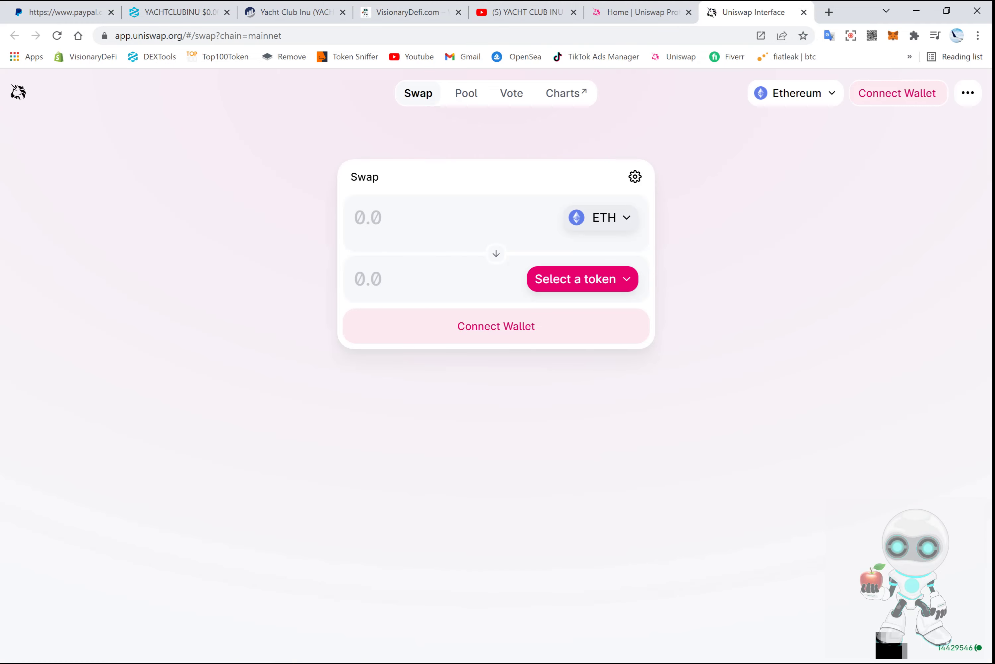
{"action": "left_click", "coordinate": [898, 92]}
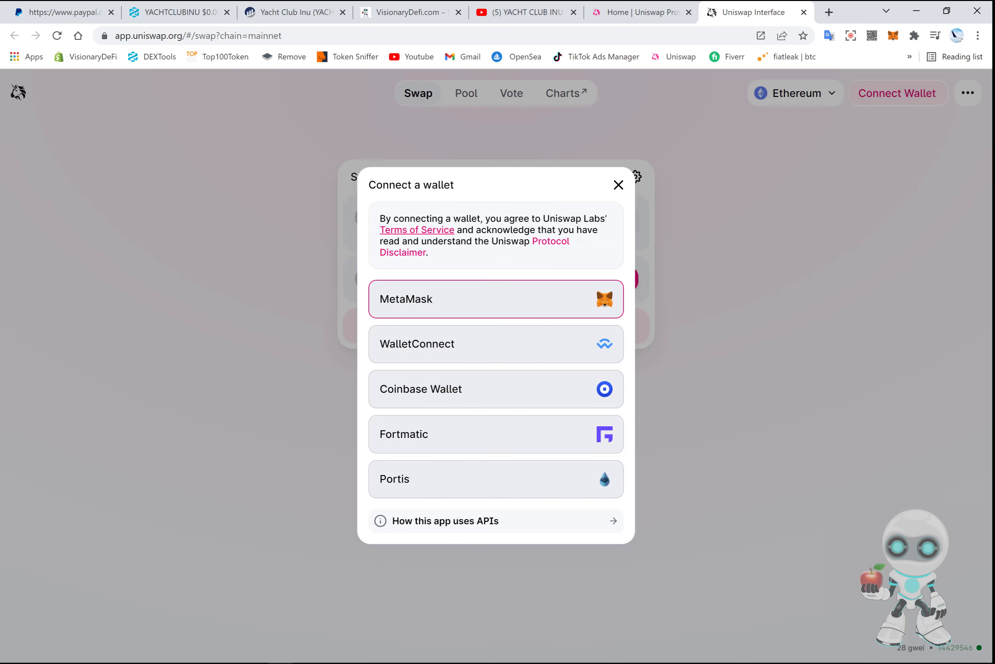
{"action": "left_click", "coordinate": [496, 343]}
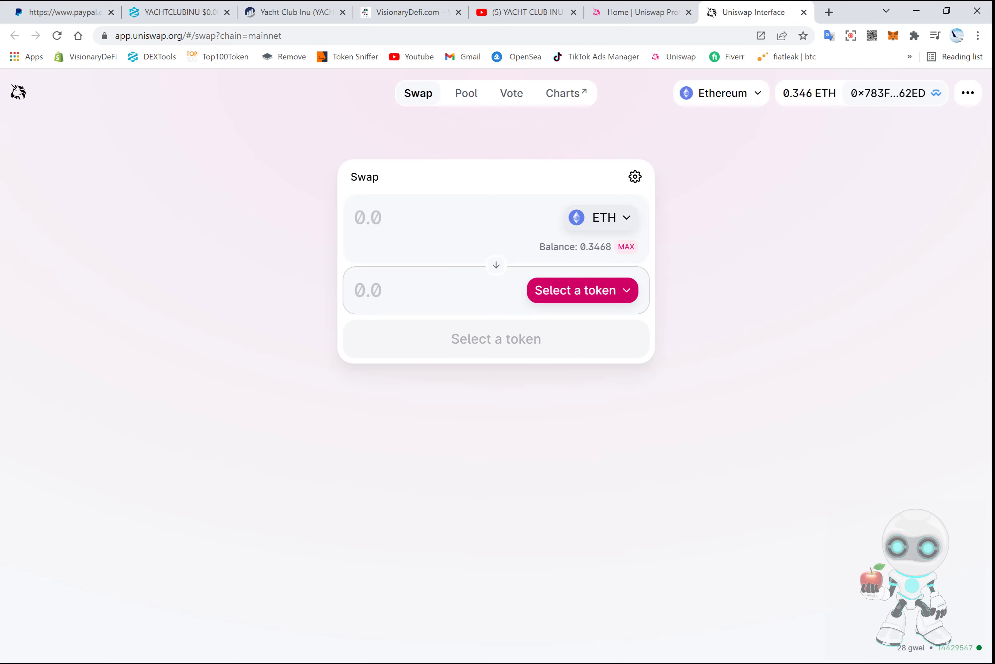
Choose YACHTCLUBINU as the token to receive using the copied contract address, and enter the maximum ETH balance to swap.
{"action": "left_click", "coordinate": [581, 290]}
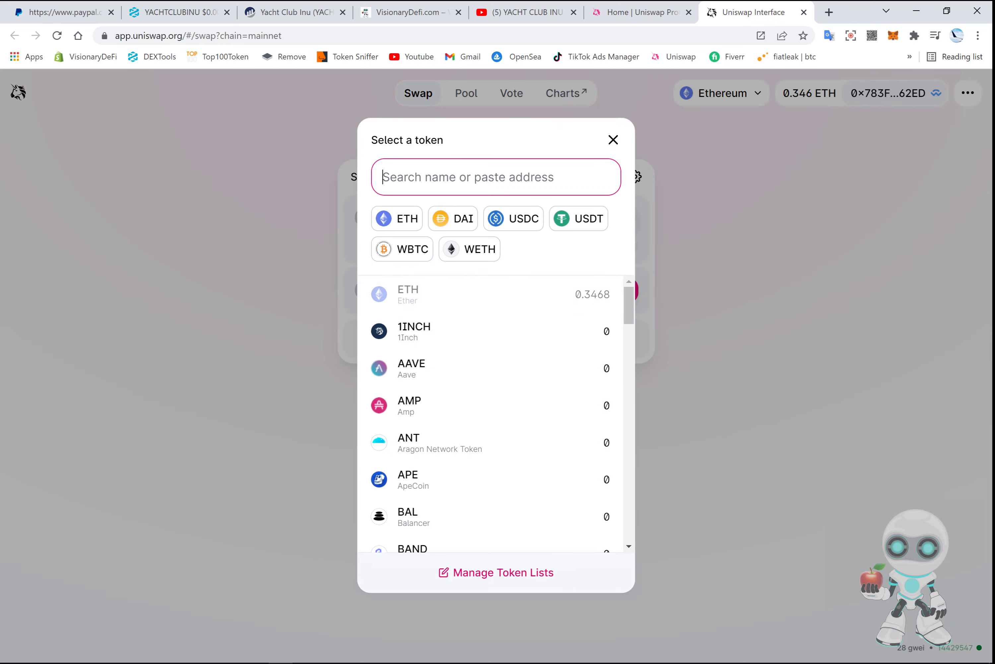
{"action": "key", "text": "ctrl+v"}
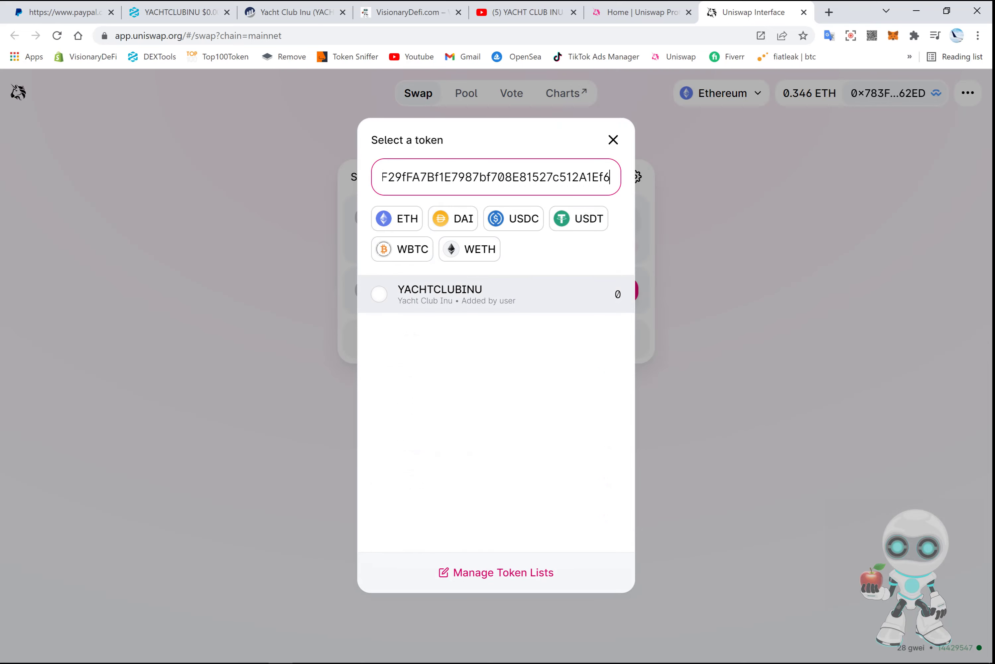
{"action": "left_click", "coordinate": [471, 294]}
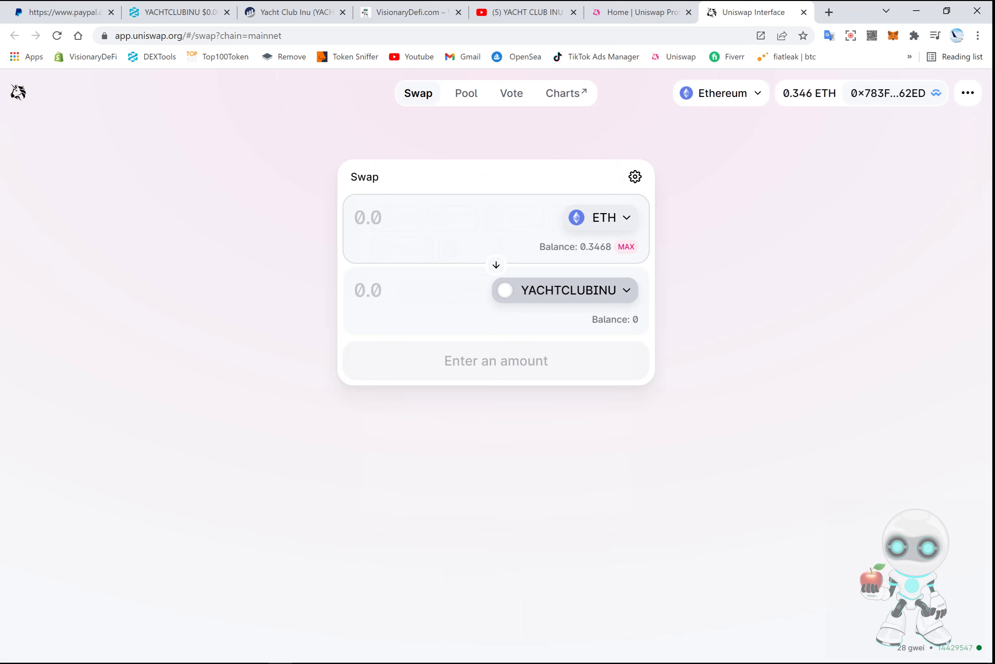
{"action": "left_click", "coordinate": [626, 247]}
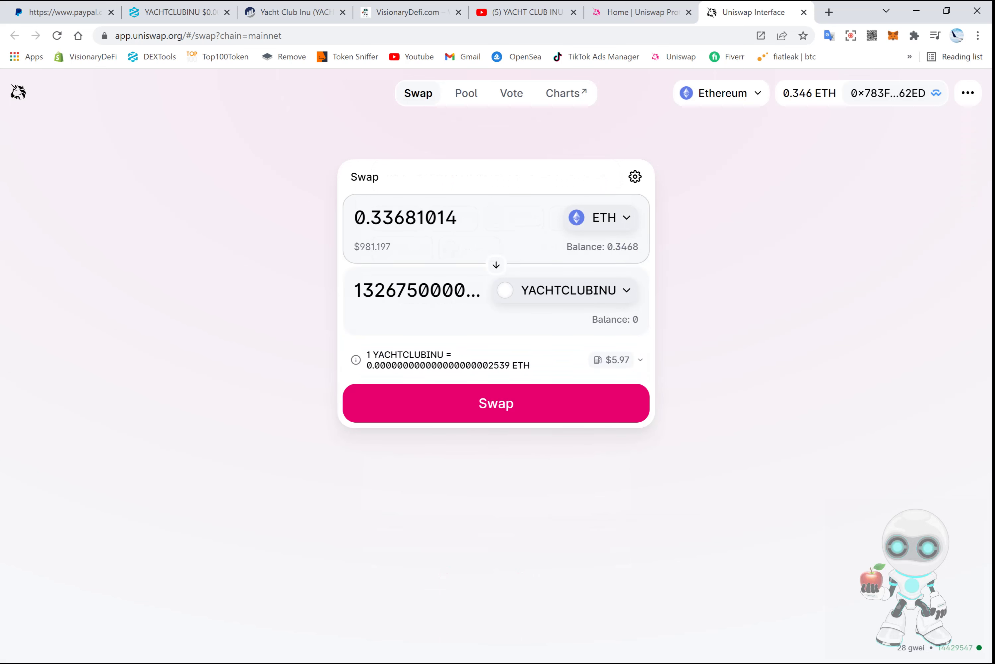
Set the swap's slippage tolerance to 20%.
{"action": "left_click", "coordinate": [635, 176]}
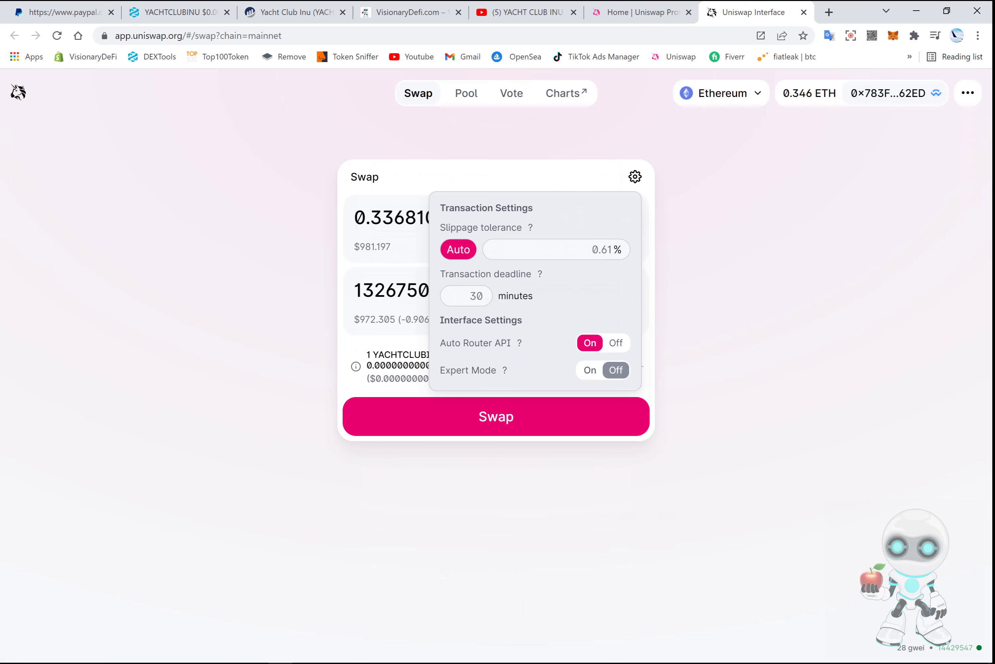
{"action": "left_click", "coordinate": [591, 249]}
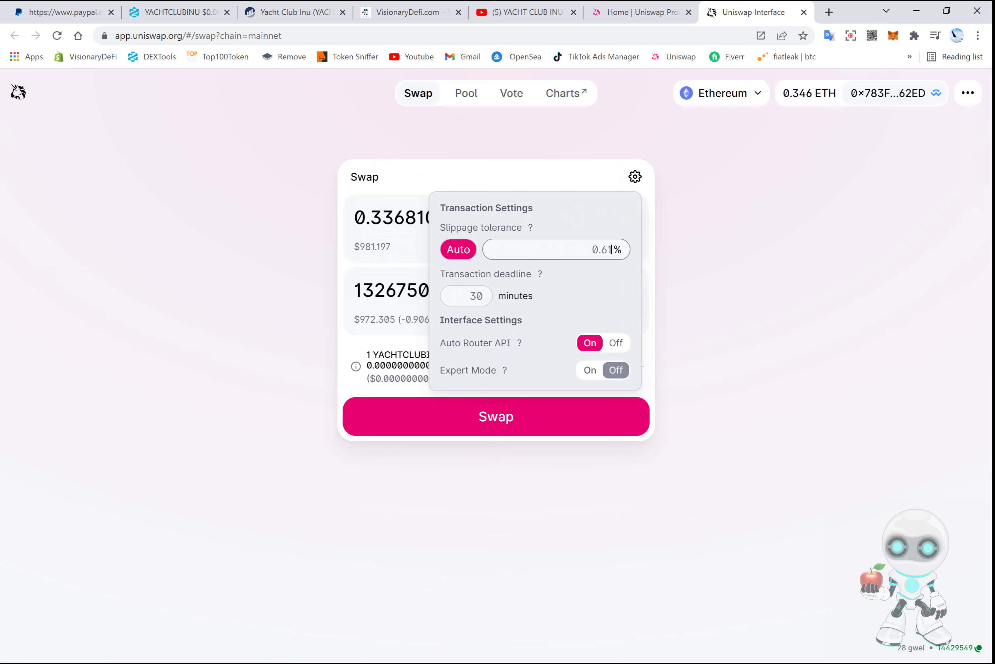
{"action": "type", "text": "20"}
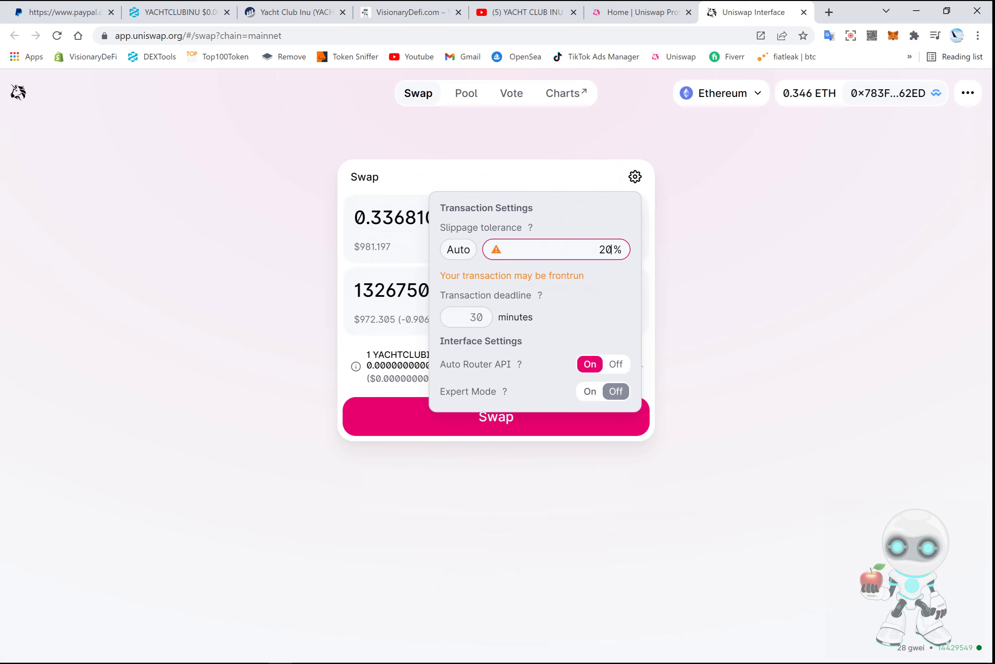
{"action": "left_click", "coordinate": [635, 176]}
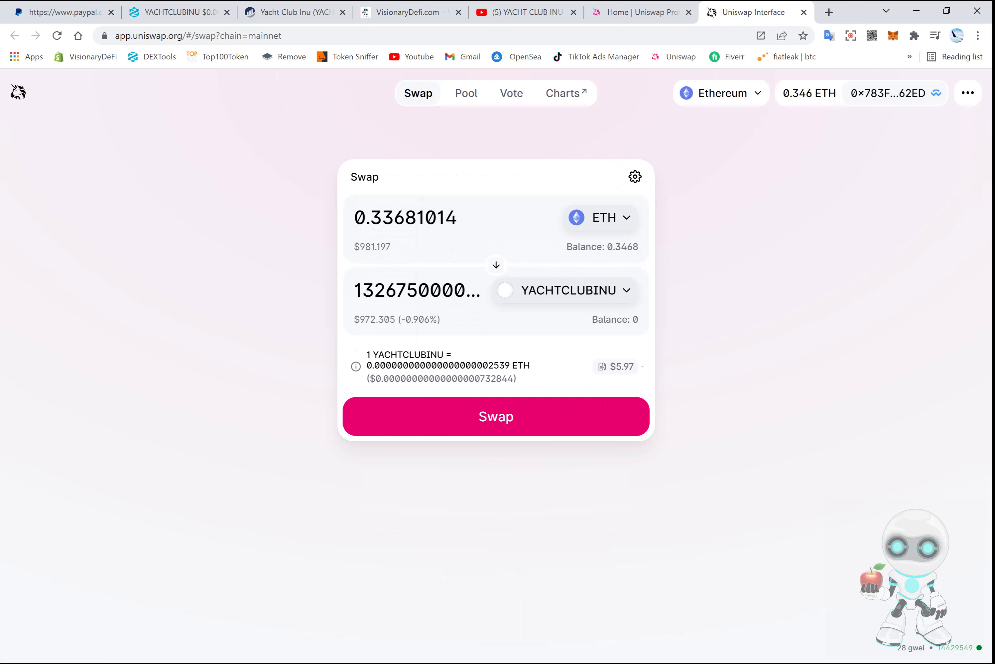
Try to swap the entered ETH amount for YACHTCLUBINU and dismiss the result dialog.
{"action": "left_click", "coordinate": [496, 416]}
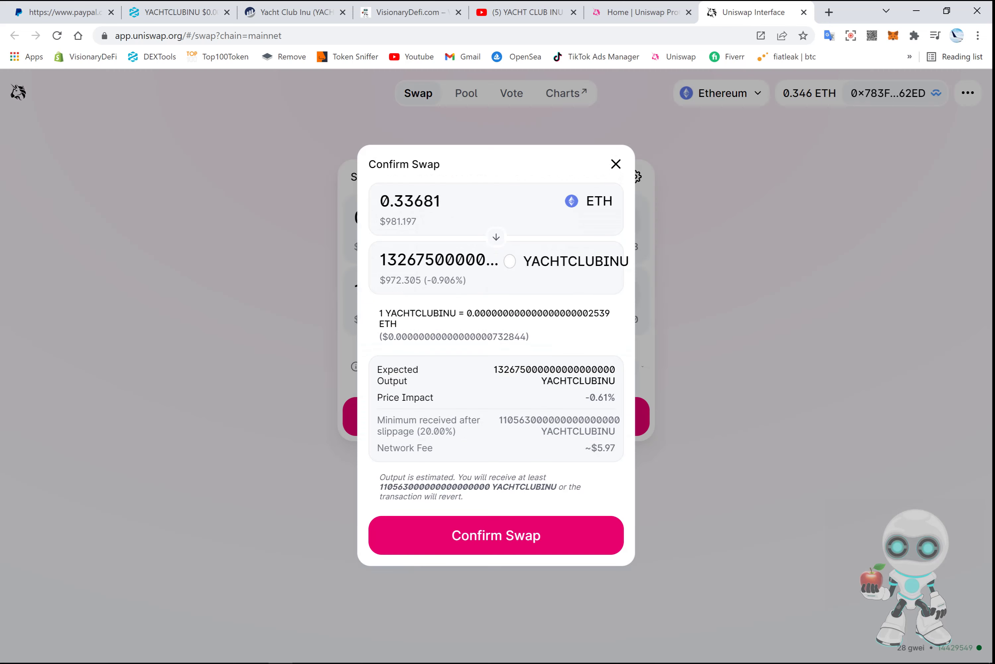
{"action": "left_click", "coordinate": [496, 535]}
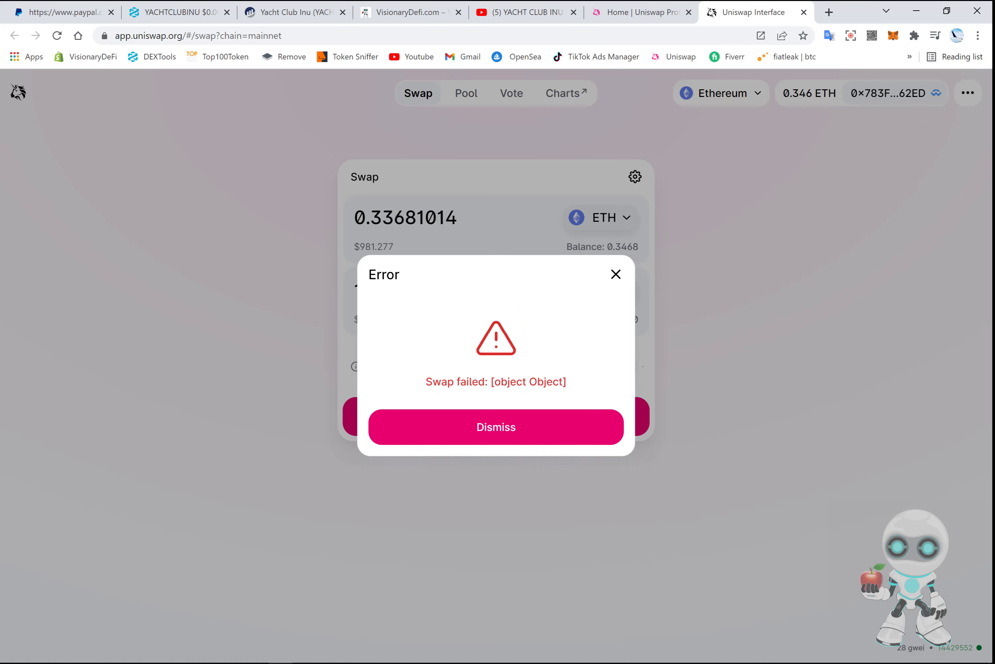
{"action": "left_click", "coordinate": [496, 427]}
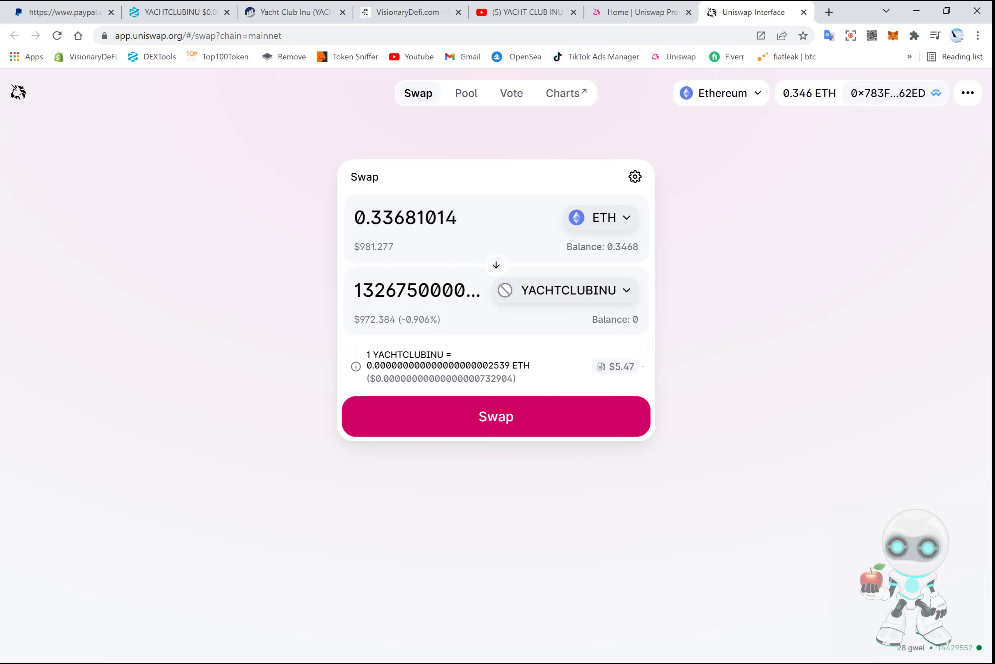
Submit the swap of 0.33681 ETH for YACHTCLUBINU again, accept the updated price and close the confirmation.
{"action": "left_click", "coordinate": [496, 416]}
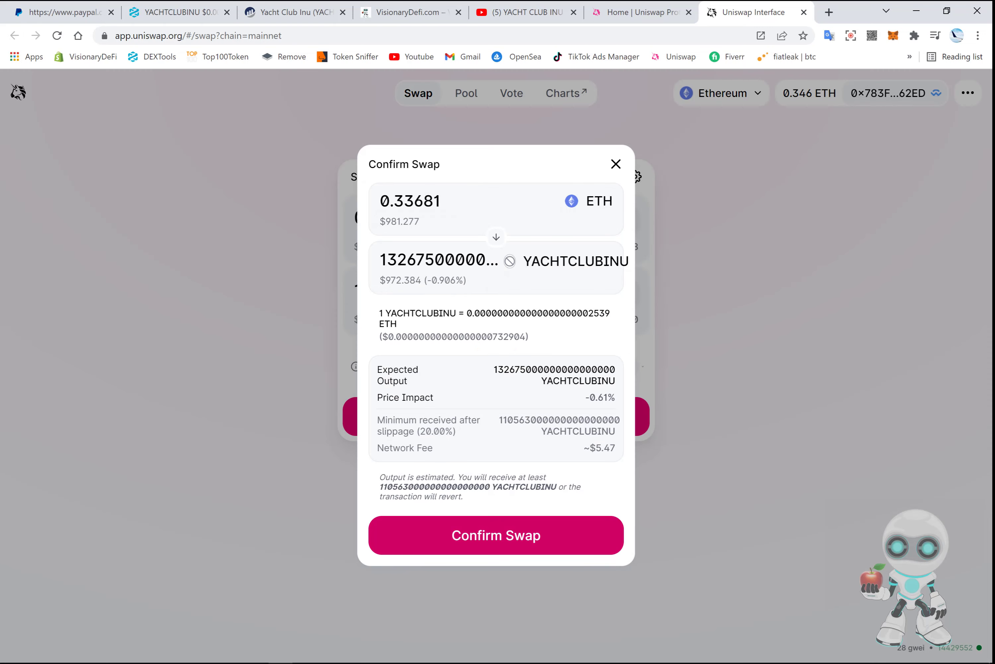
{"action": "left_click", "coordinate": [496, 534]}
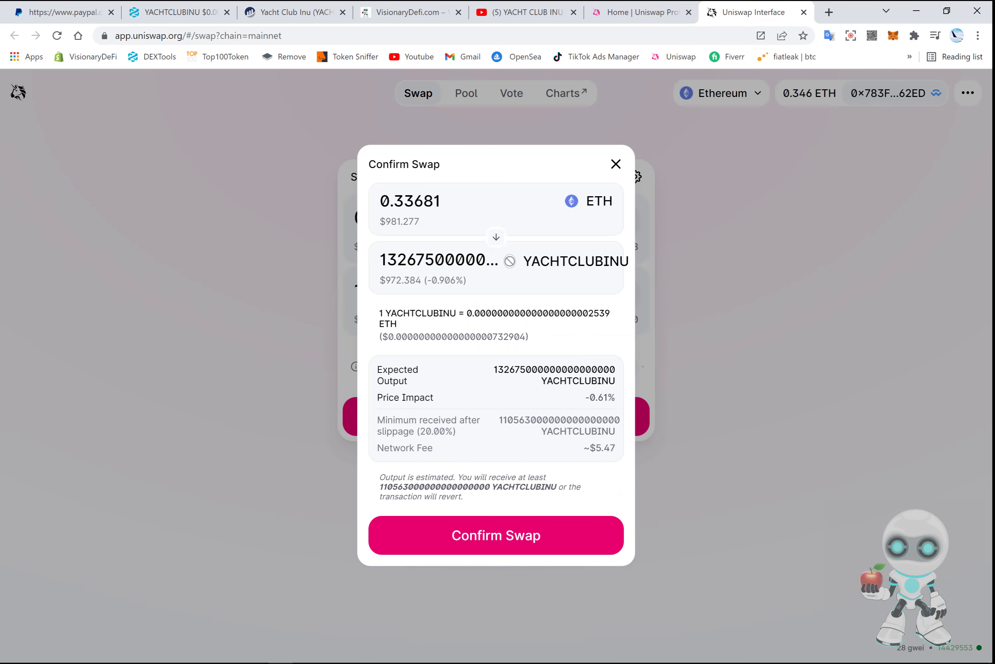
{"action": "left_click", "coordinate": [496, 535]}
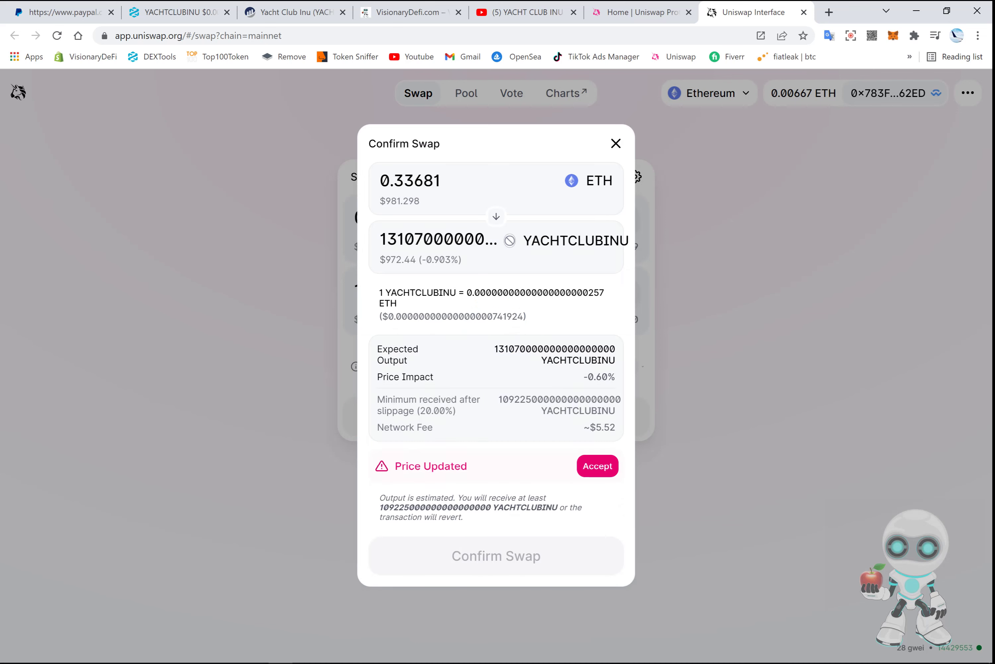
{"action": "left_click", "coordinate": [598, 466]}
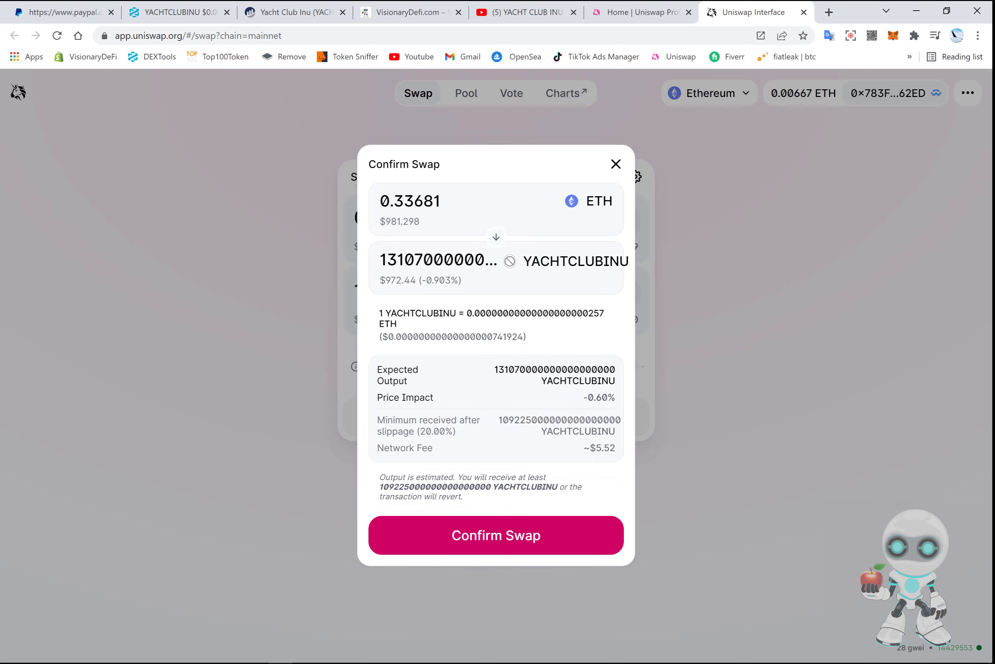
{"action": "left_click", "coordinate": [496, 534]}
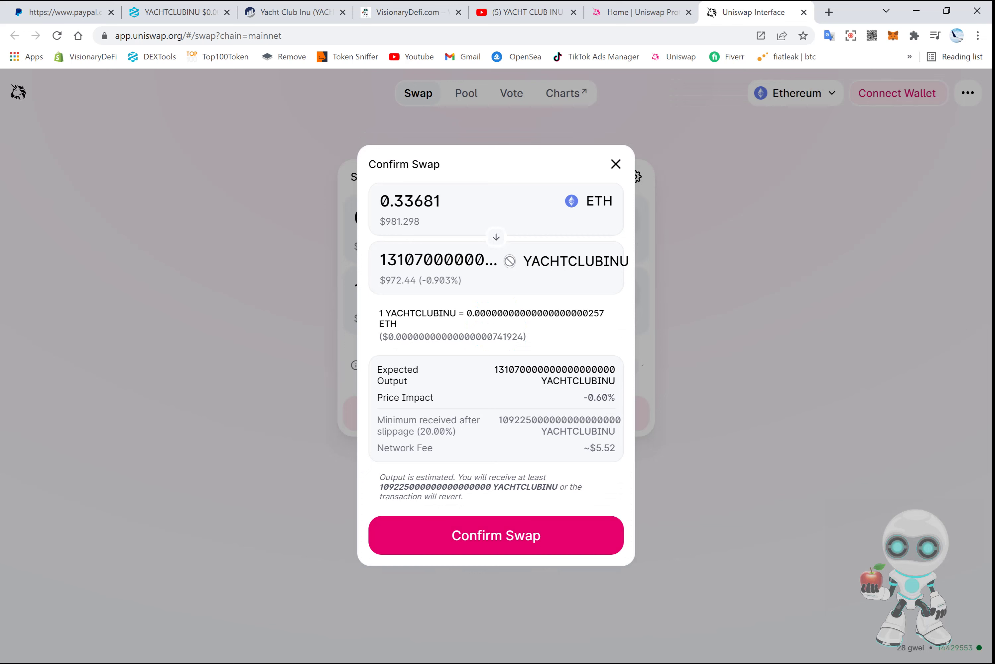
{"action": "left_click", "coordinate": [615, 163]}
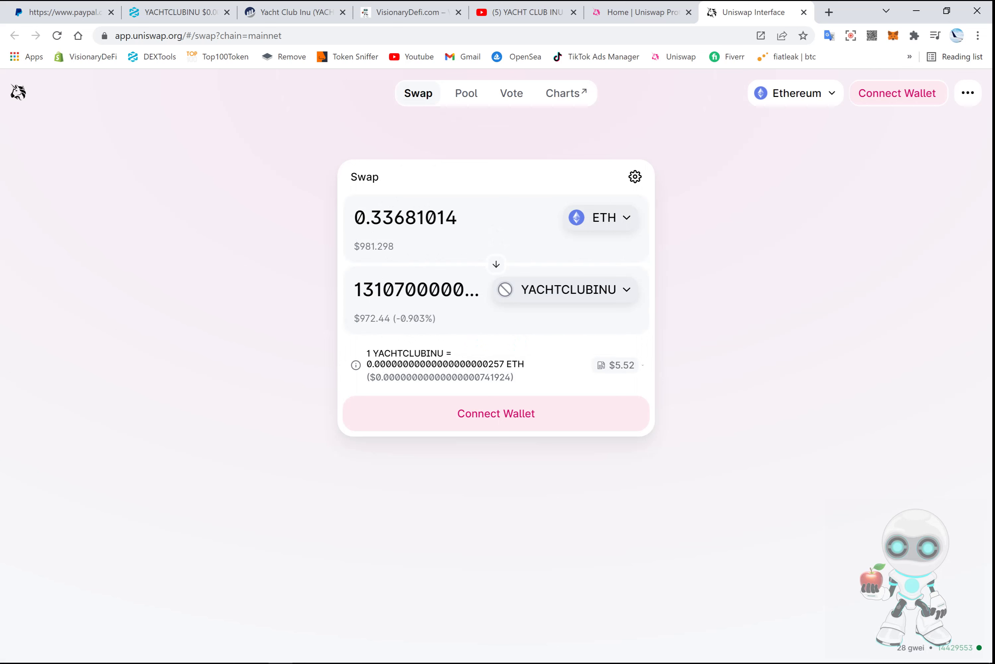
Reverse the swap direction to YACHTCLUBINU for ETH and reconnect the wallet through WalletConnect.
{"action": "left_click", "coordinate": [496, 264]}
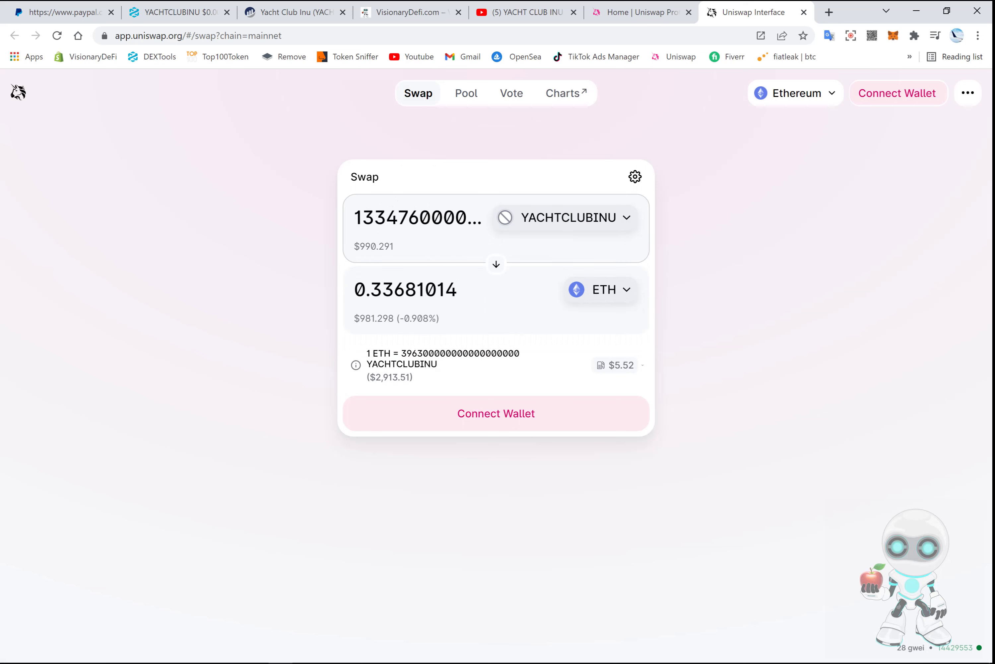
{"action": "left_click_drag", "start_coordinate": [355, 318], "coordinate": [499, 371]}
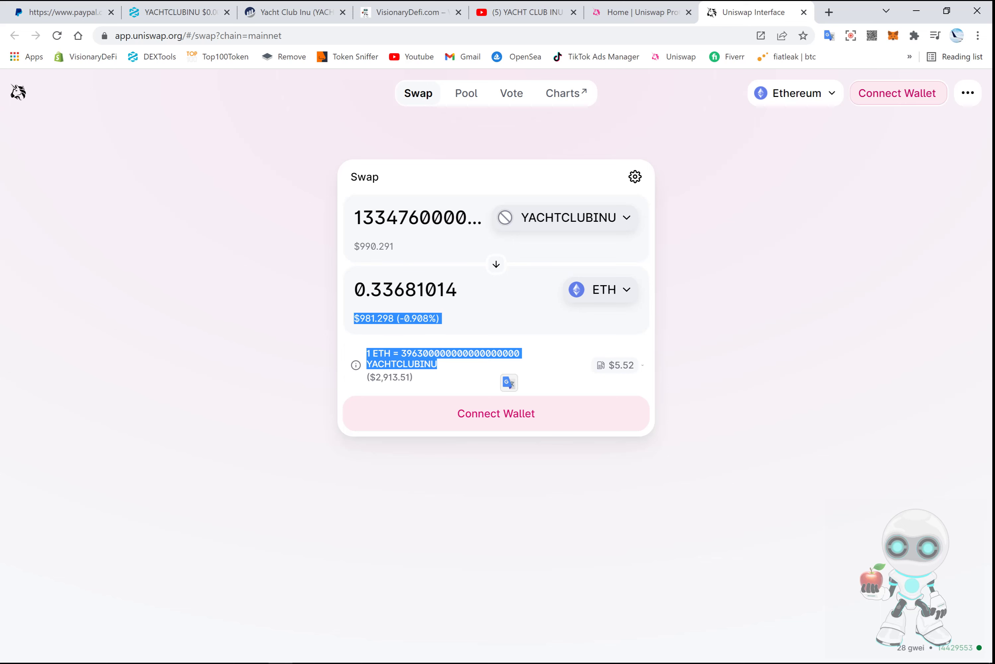
{"action": "left_click", "coordinate": [898, 93]}
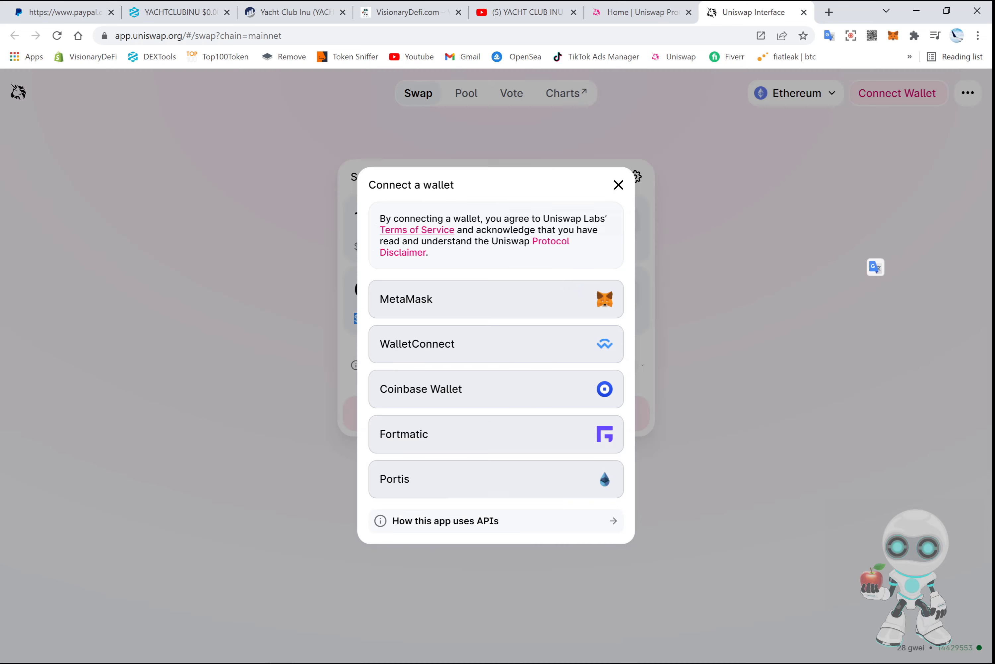
{"action": "left_click", "coordinate": [496, 344]}
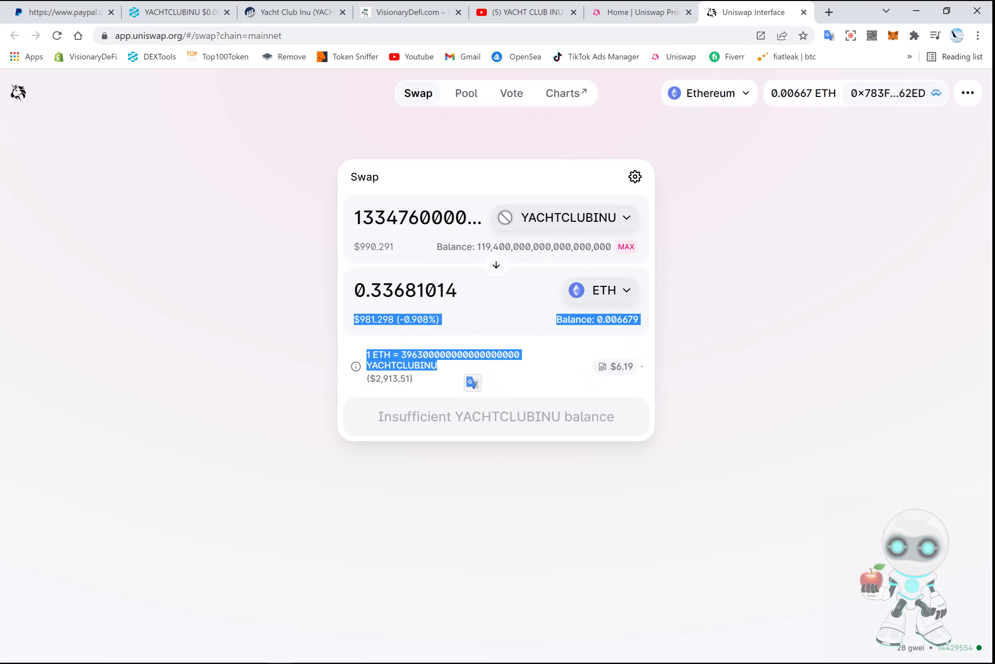
Enter the maximum YACHTCLUBINU balance as the amount to sell and highlight the figure.
{"action": "right_click", "coordinate": [713, 234]}
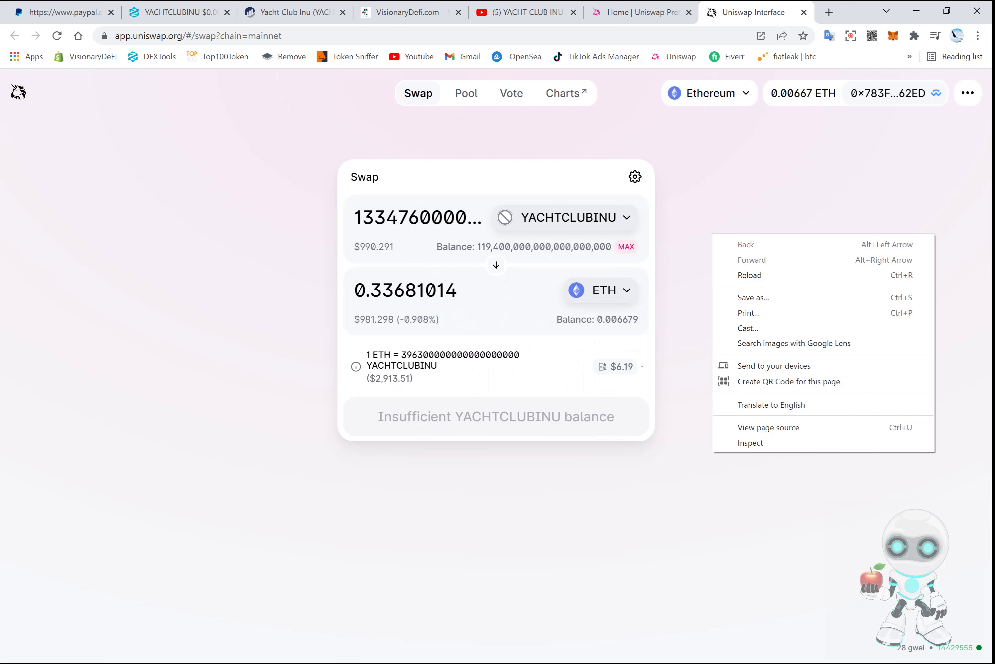
{"action": "left_click", "coordinate": [626, 246]}
{"action": "right_click", "coordinate": [632, 245]}
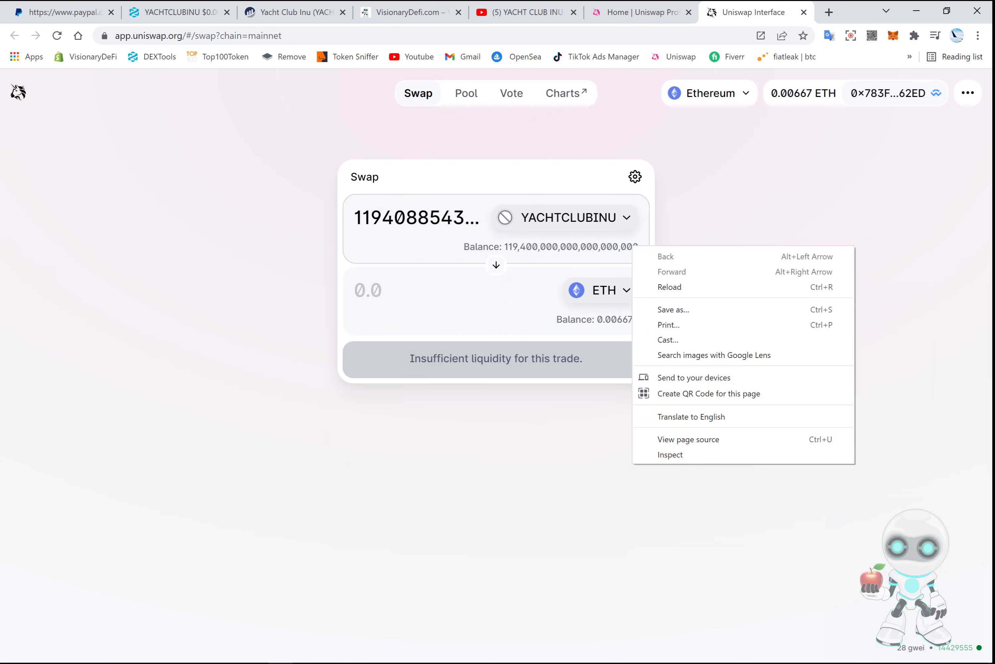
{"action": "right_click", "coordinate": [419, 221]}
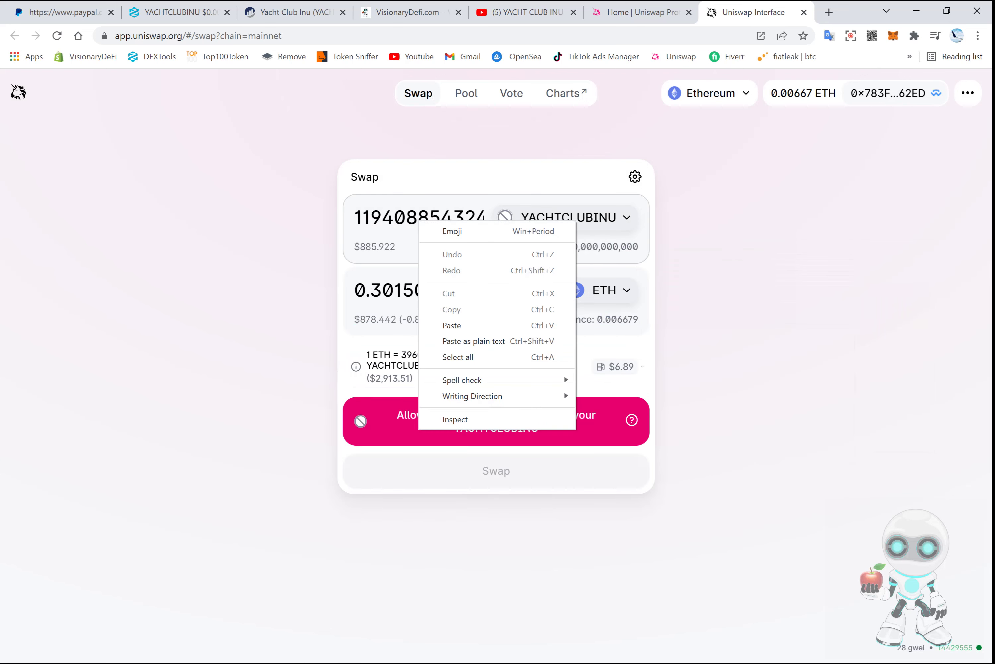
{"action": "right_click", "coordinate": [702, 276]}
{"action": "left_click", "coordinate": [382, 217]}
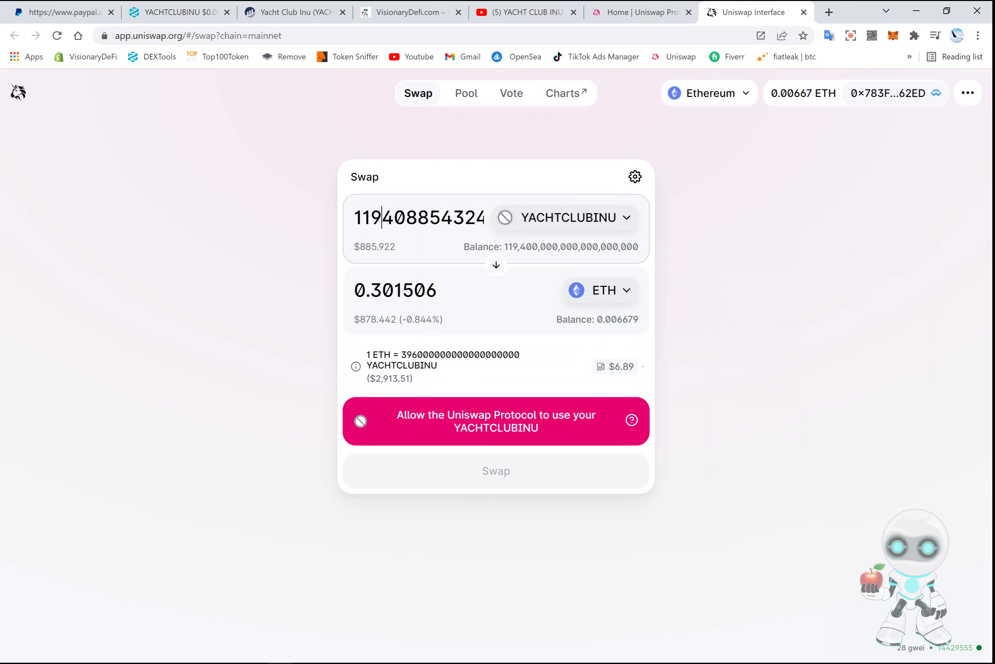
{"action": "left_click_drag", "start_coordinate": [362, 217], "coordinate": [335, 217]}
{"action": "key", "text": "ctrl+a"}
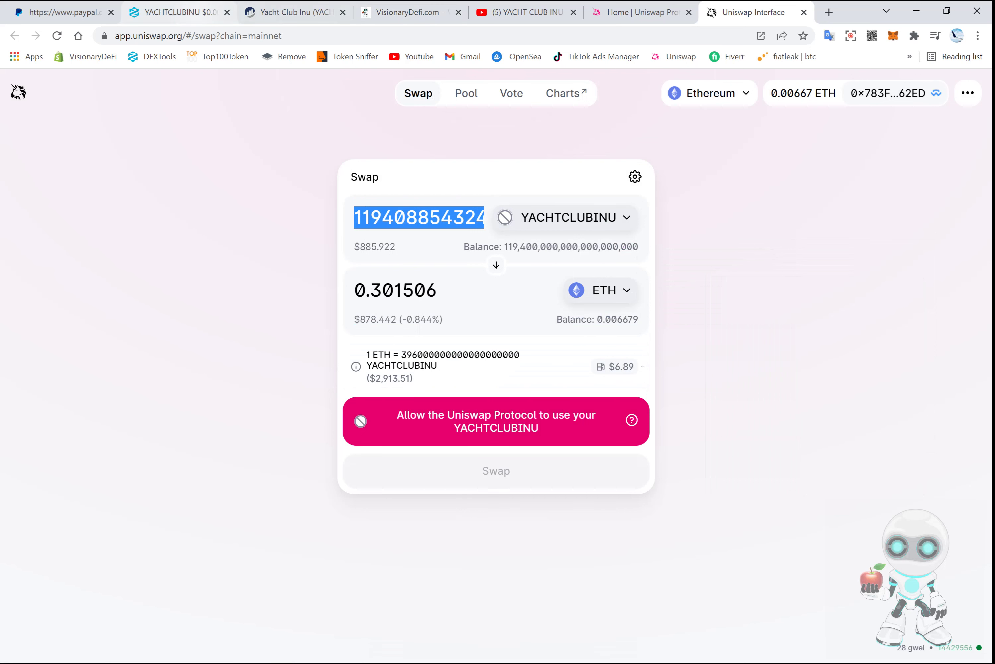
{"action": "left_click_drag", "start_coordinate": [707, 257], "coordinate": [706, 171]}
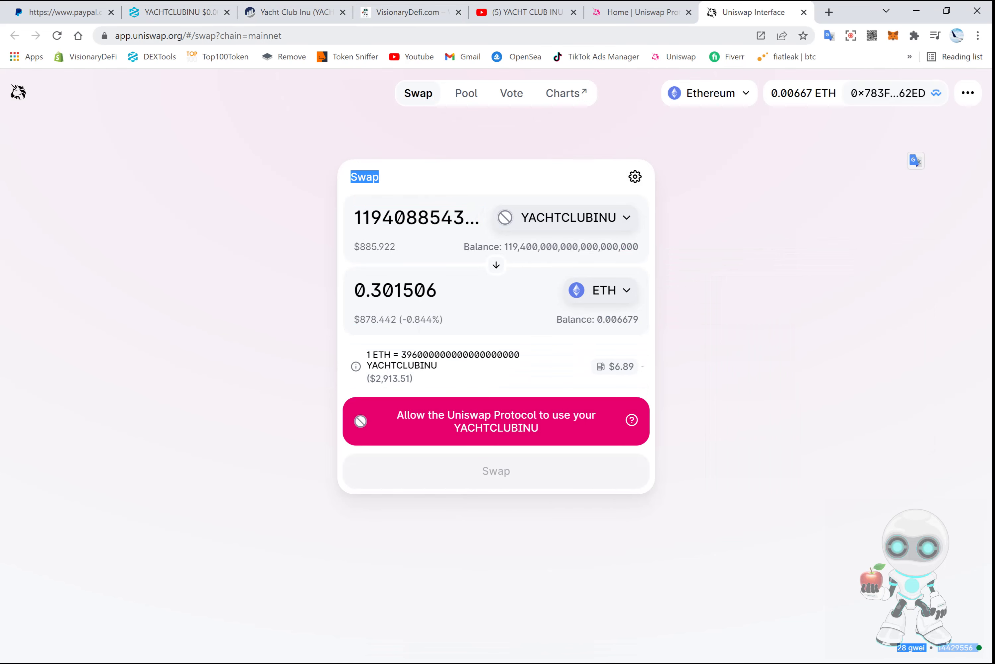
Return to the DEXTools chart page and highlight the maker address of the latest buy in the trade history.
{"action": "left_click", "coordinate": [175, 12]}
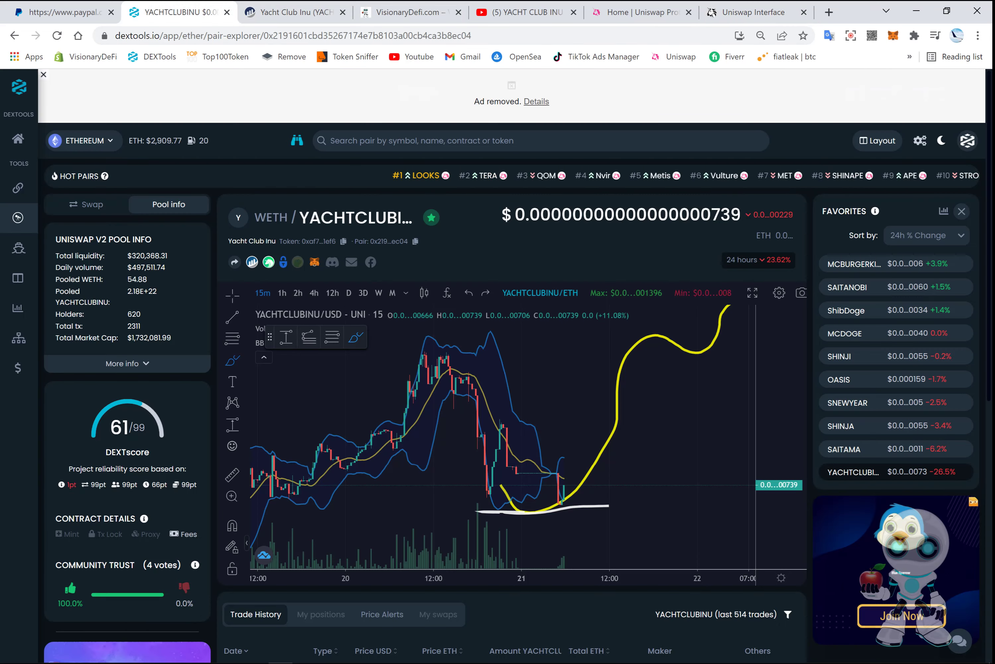
{"action": "scroll", "coordinate": [656, 412], "scroll_direction": "down", "scroll_amount": 5}
{"action": "triple_click", "coordinate": [655, 412]}
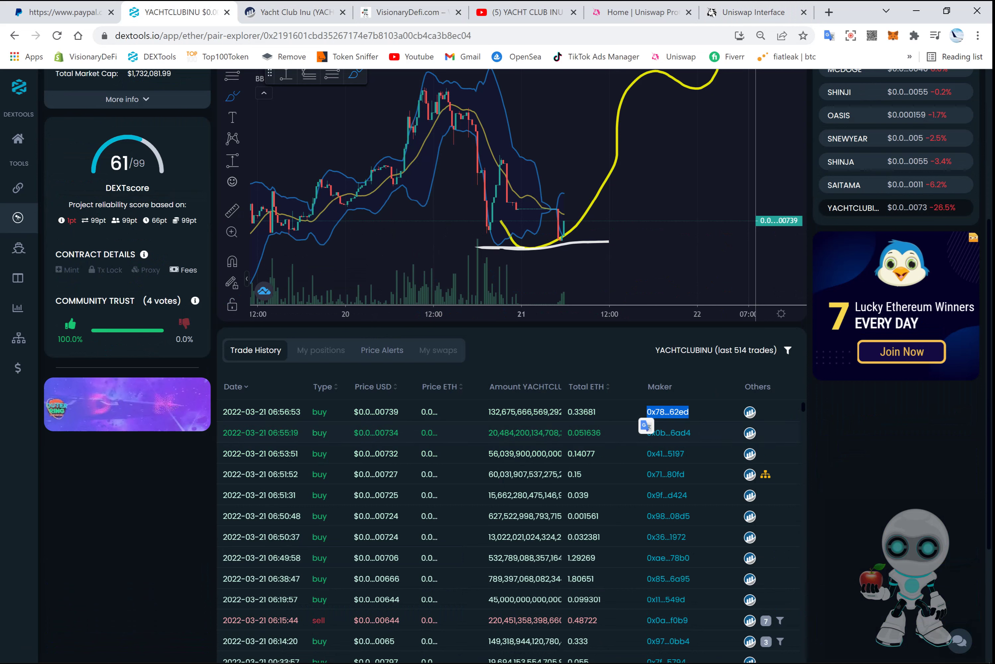
Open the latest buy's transaction on Etherscan separately from the trade history.
{"action": "scroll", "coordinate": [685, 445], "scroll_direction": "up", "scroll_amount": 1}
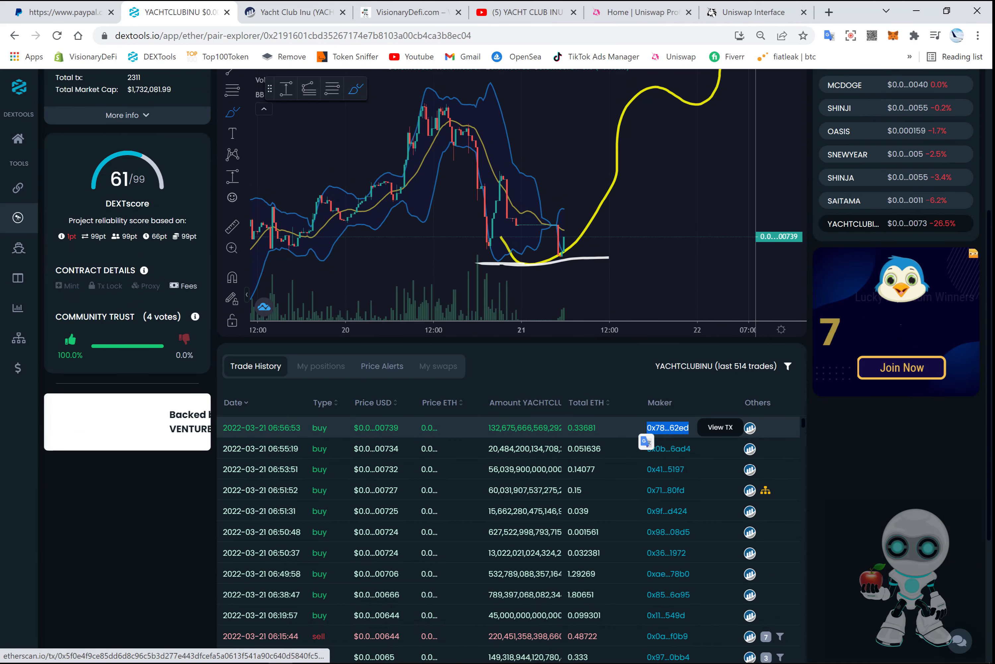
{"action": "right_click", "coordinate": [750, 427]}
{"action": "left_click", "coordinate": [811, 440]}
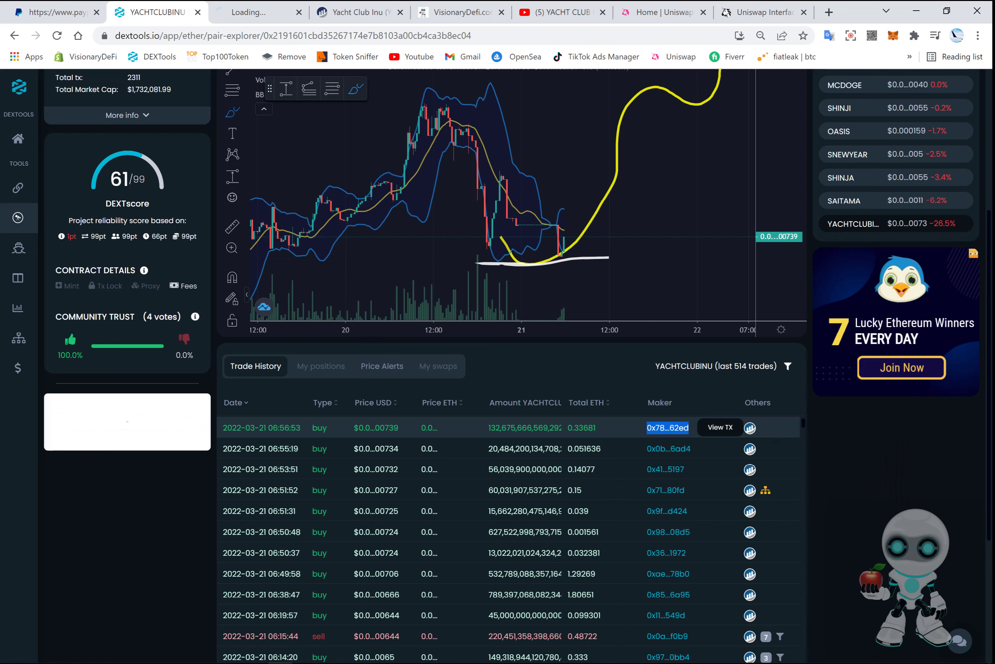
Switch to the buy's Etherscan transaction details and highlight its status and the sender address.
{"action": "left_click", "coordinate": [257, 12]}
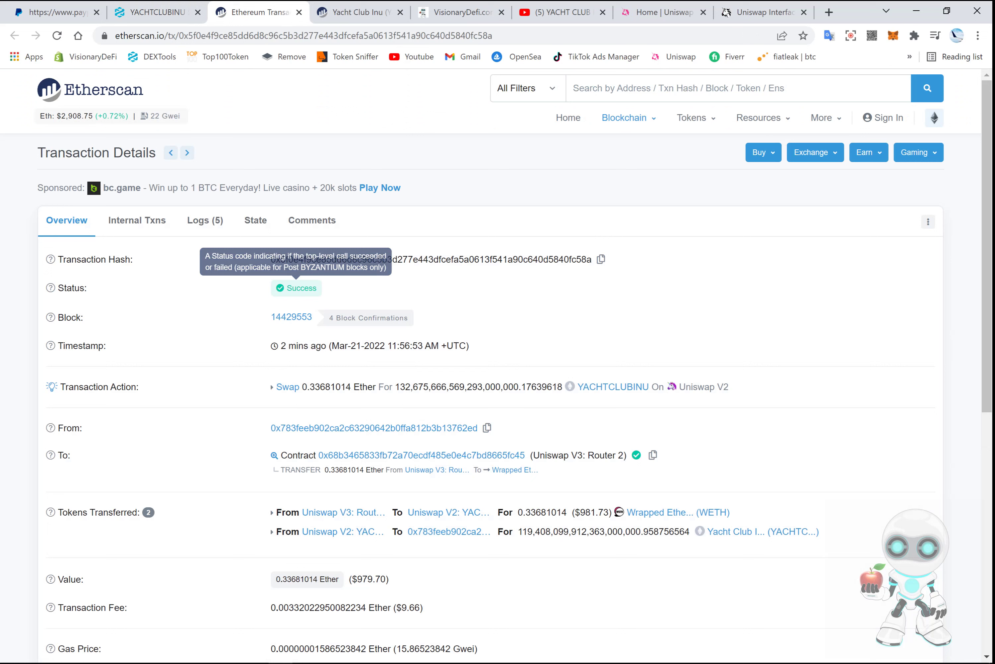
{"action": "double_click", "coordinate": [301, 287]}
{"action": "scroll", "coordinate": [302, 261], "scroll_direction": "down", "scroll_amount": 1}
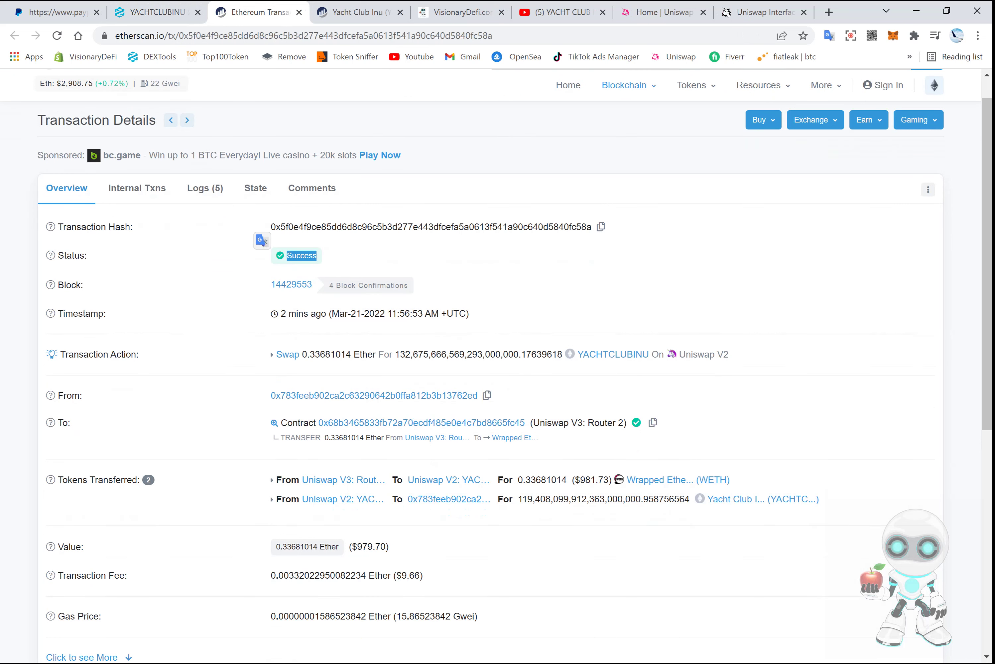
{"action": "left_click_drag", "start_coordinate": [481, 395], "coordinate": [271, 395]}
Highlight the dollar amounts of the WETH transfer, transaction value and fee, plus the Yacht Club Inu token quantity received.
{"action": "scroll", "coordinate": [514, 363], "scroll_direction": "down", "scroll_amount": 2}
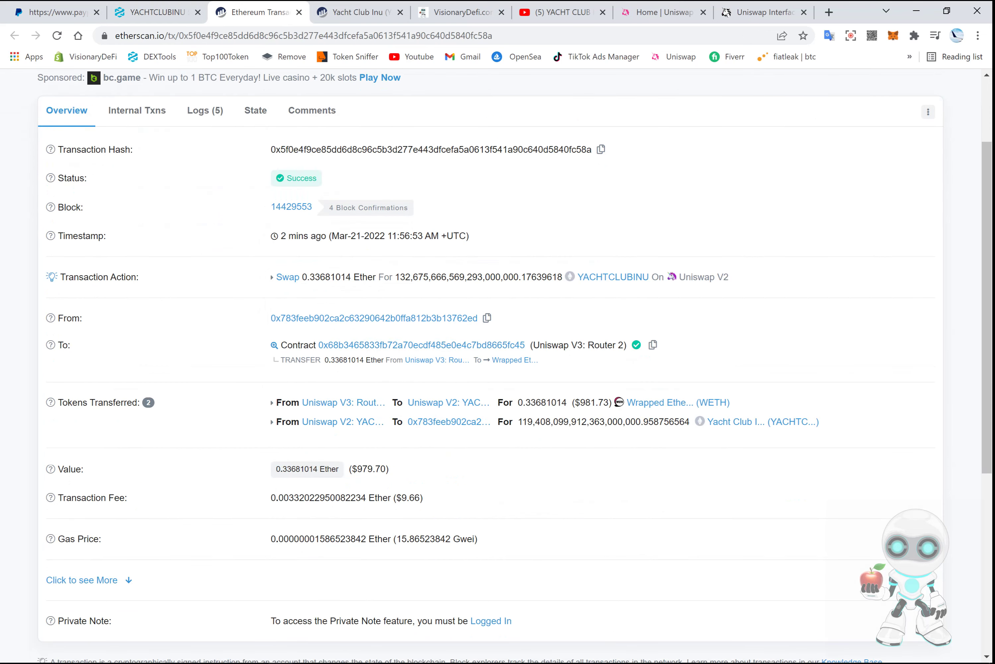
{"action": "left_click_drag", "start_coordinate": [575, 402], "coordinate": [609, 402]}
{"action": "left_click_drag", "start_coordinate": [389, 468], "coordinate": [349, 469]}
{"action": "left_click_drag", "start_coordinate": [423, 497], "coordinate": [388, 497]}
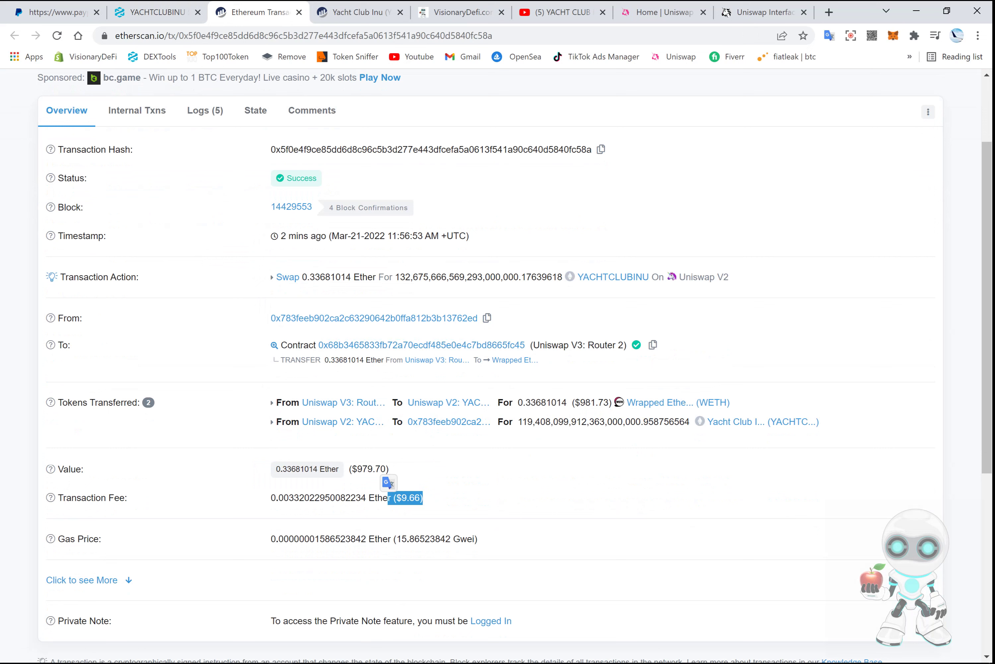
{"action": "left_click_drag", "start_coordinate": [518, 421], "coordinate": [685, 421]}
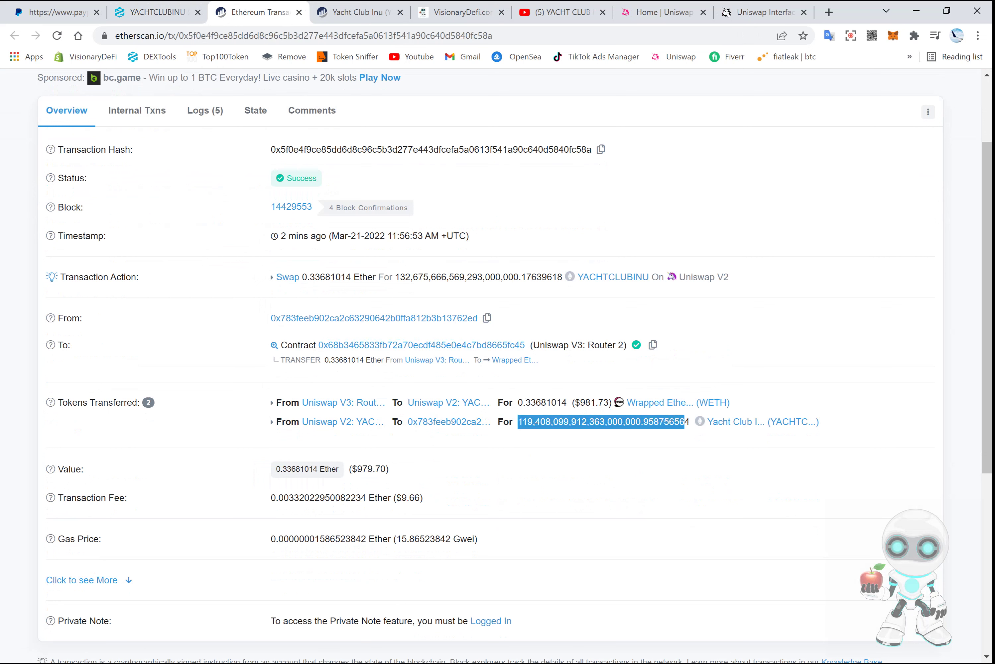
{"action": "left_click", "coordinate": [684, 422]}
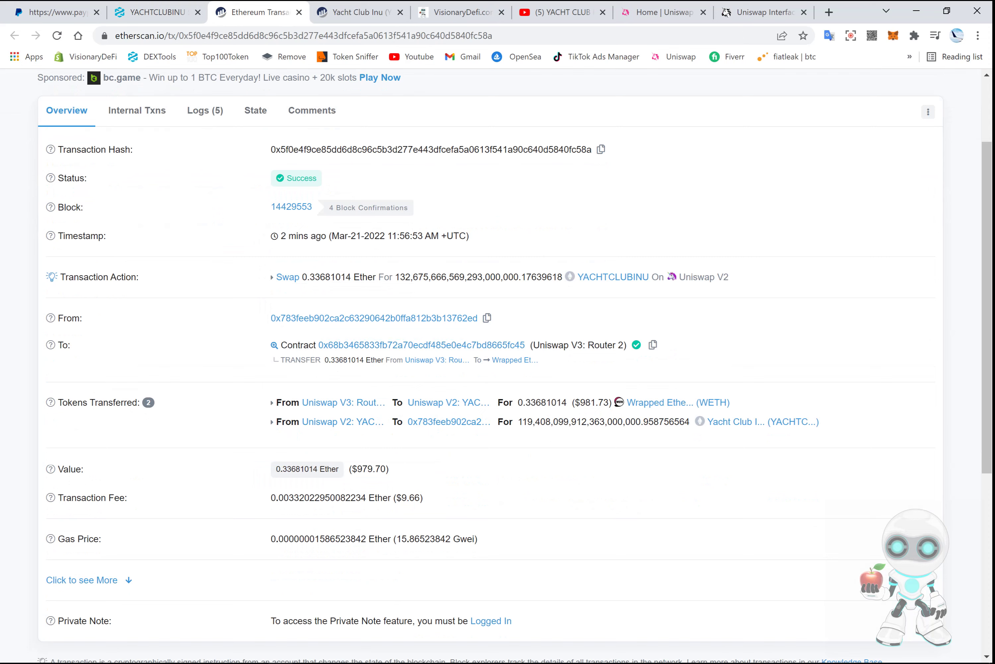
{"action": "scroll", "coordinate": [497, 364], "scroll_direction": "up", "scroll_amount": 3}
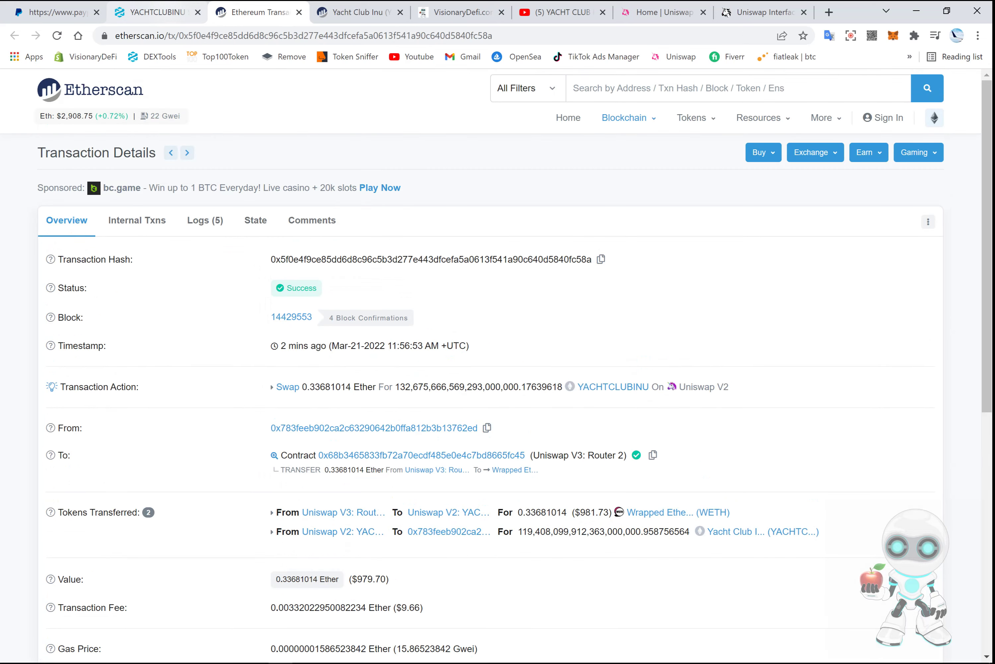
Return to the DEXTools pair page and review the YACHTCLUBINU price chart above the trade history.
{"action": "left_click", "coordinate": [156, 12]}
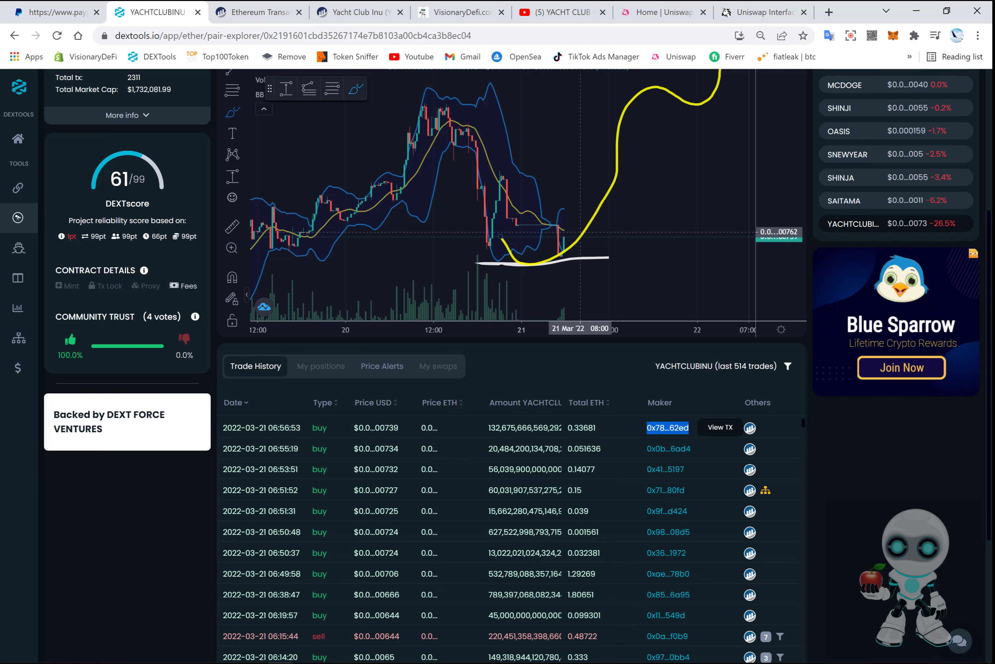
{"action": "scroll", "coordinate": [549, 287], "scroll_direction": "up", "scroll_amount": 1}
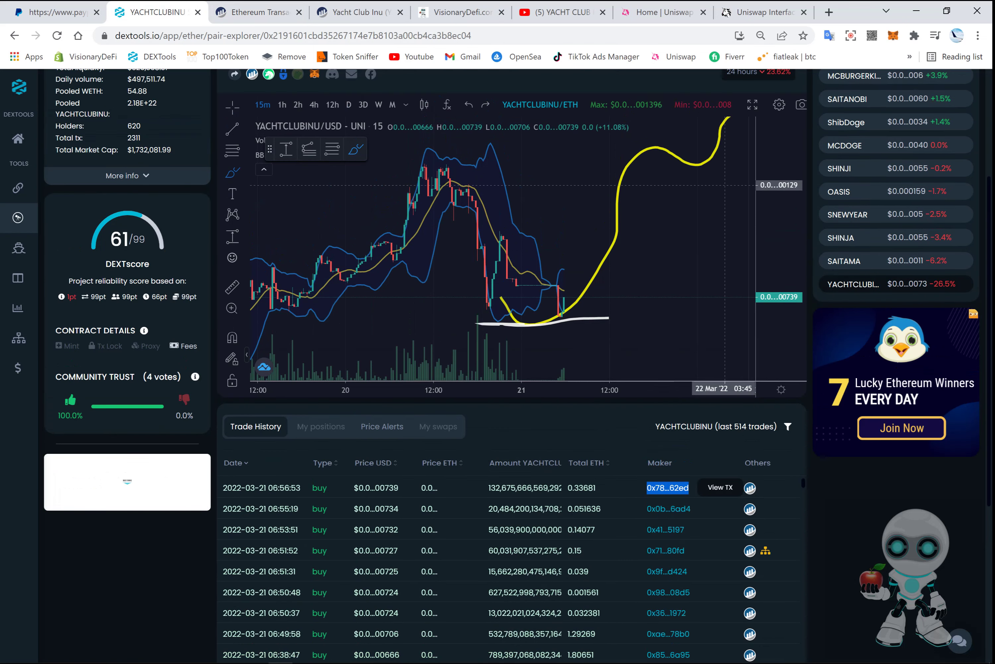
{"action": "mouse_move", "coordinate": [531, 661]}
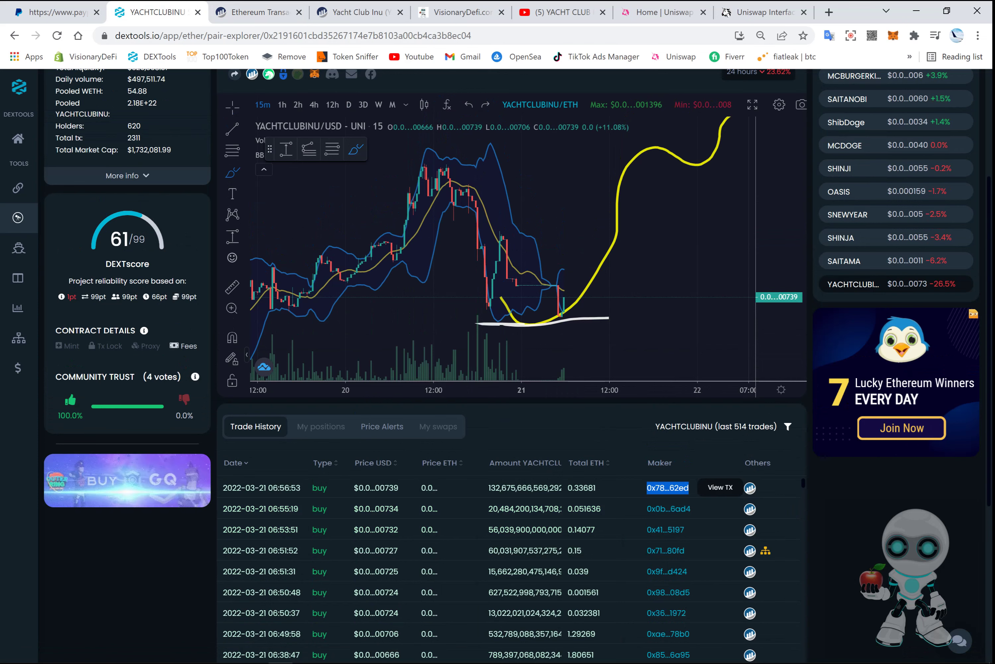
{"action": "scroll", "coordinate": [497, 342], "scroll_direction": "up", "scroll_amount": 2}
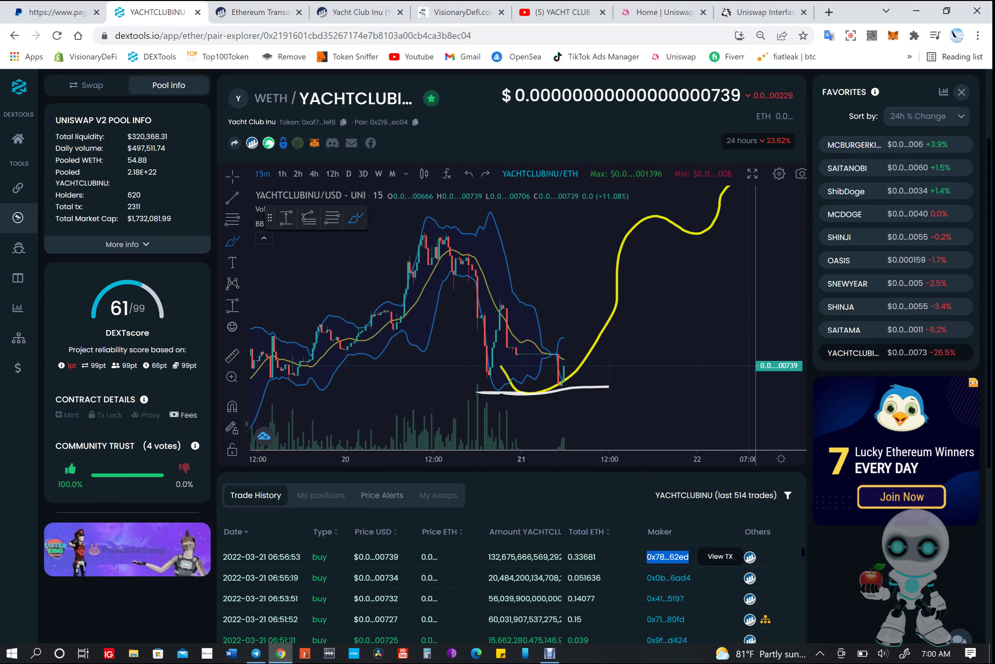
{"action": "left_click", "coordinate": [550, 653]}
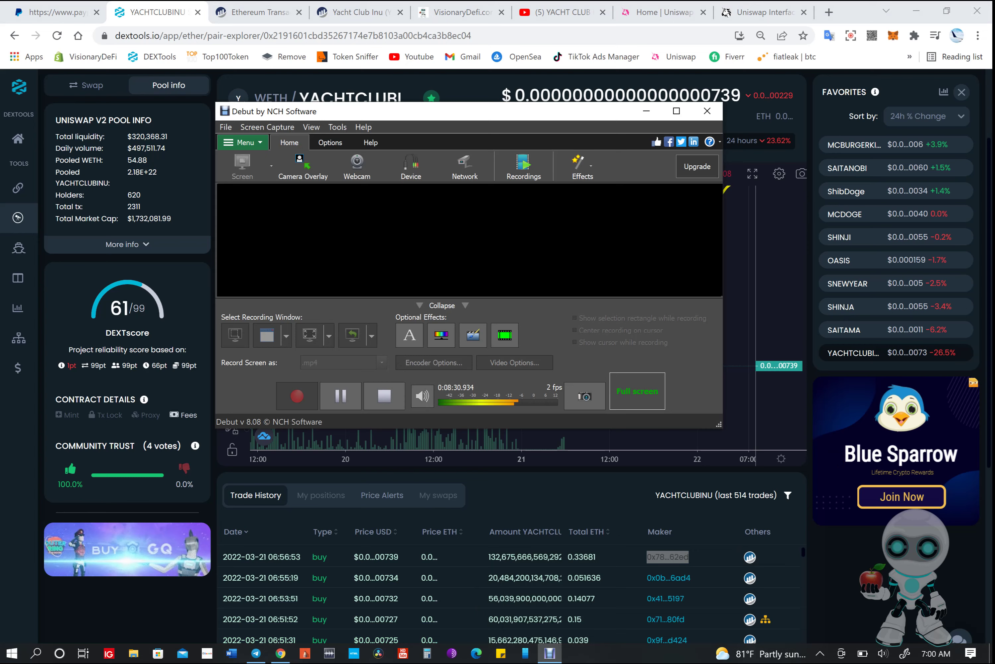